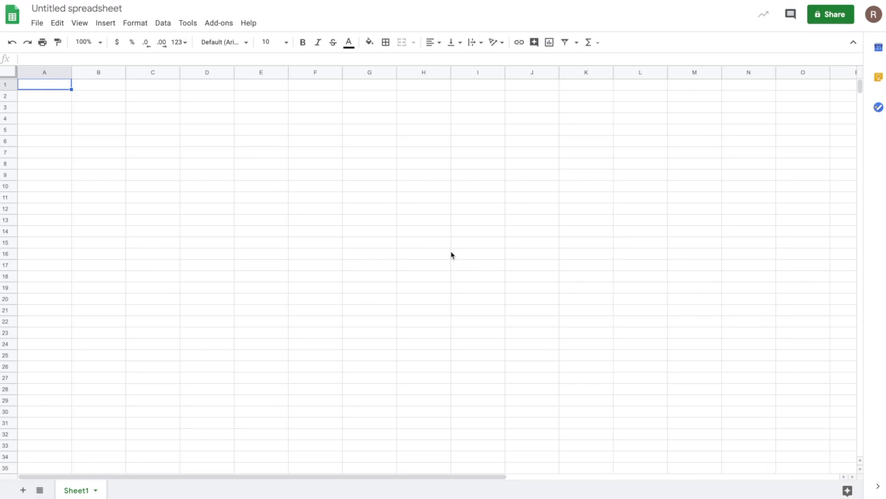
Start a BigQuery connection and pick the Connected Sheets Demo project, found by searching 'connec'
click(161, 25)
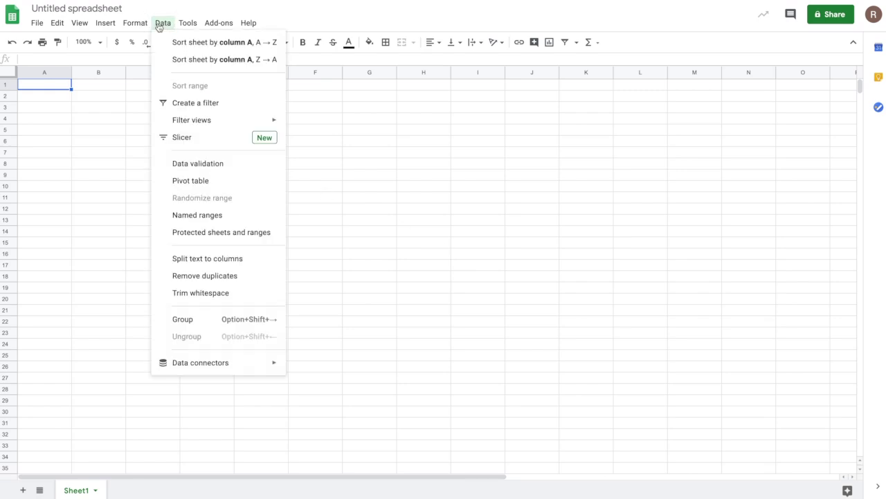
mouse_move(214, 369)
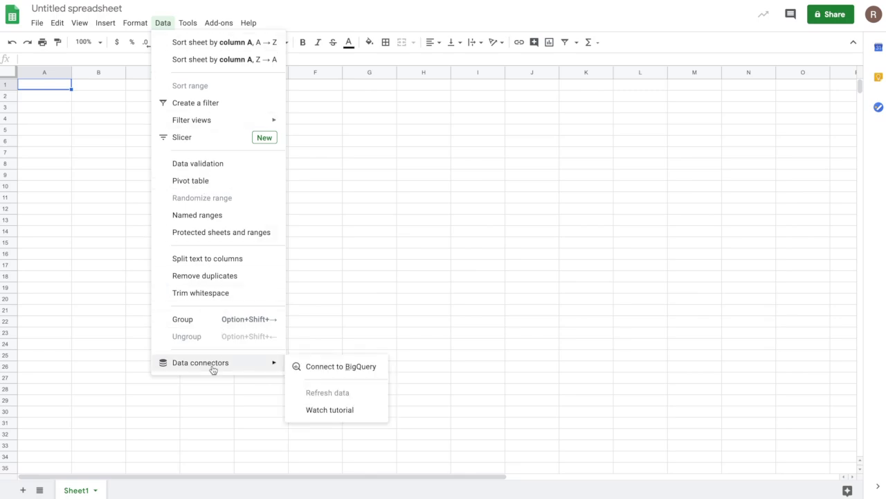
click(331, 371)
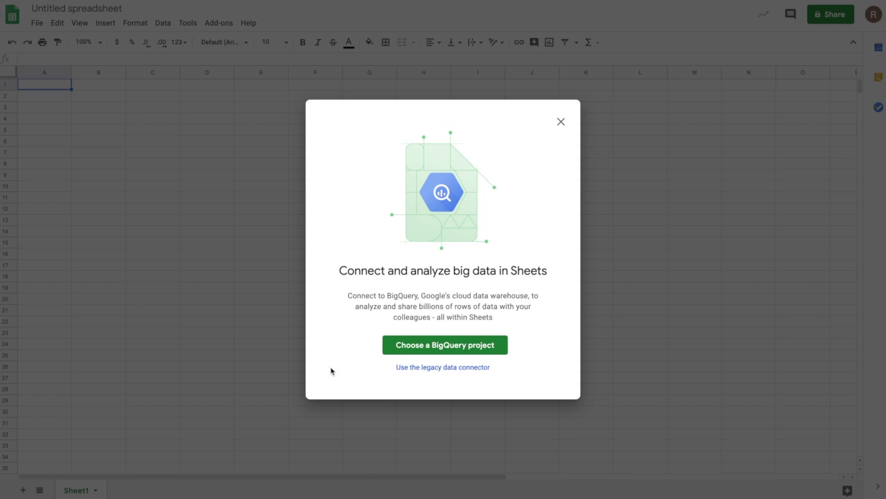
click(419, 353)
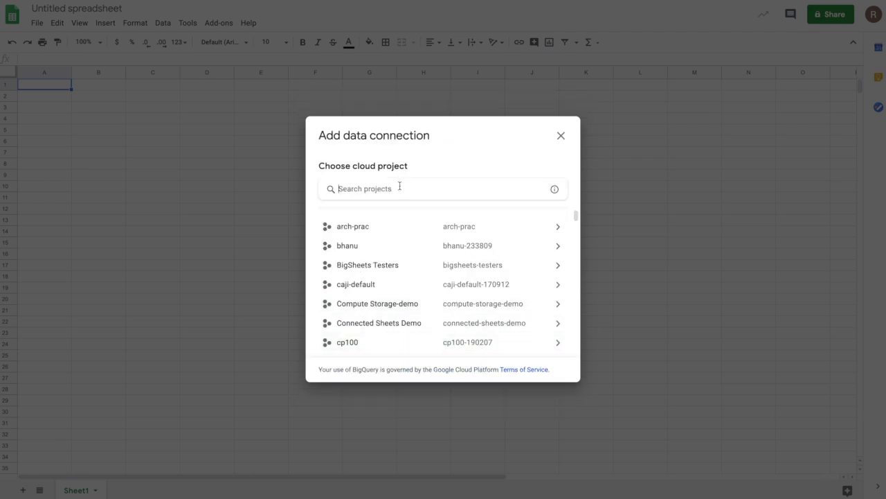
click(400, 187)
text(connec)
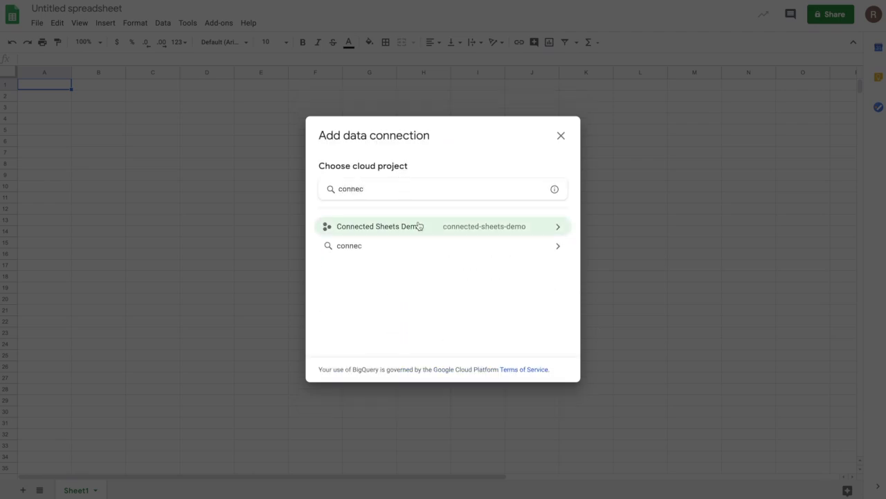
click(415, 228)
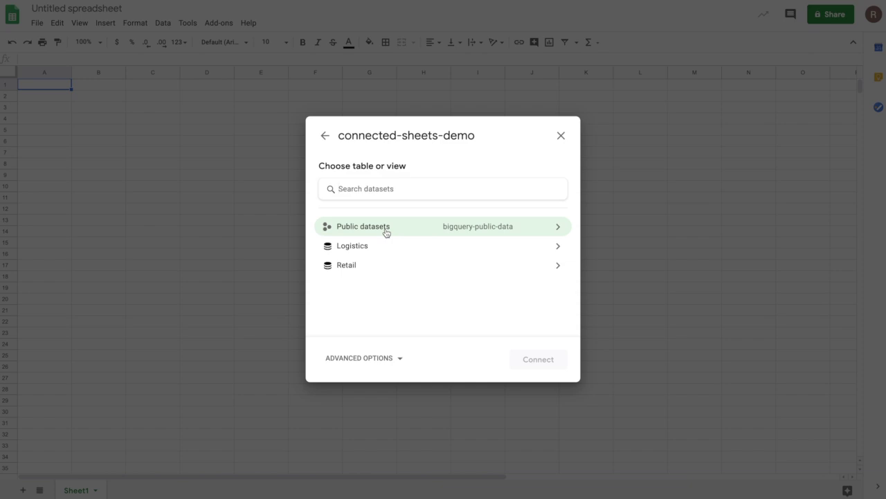
In Public datasets, open new_york_311, select the 311_service_requests table and connect it
click(385, 232)
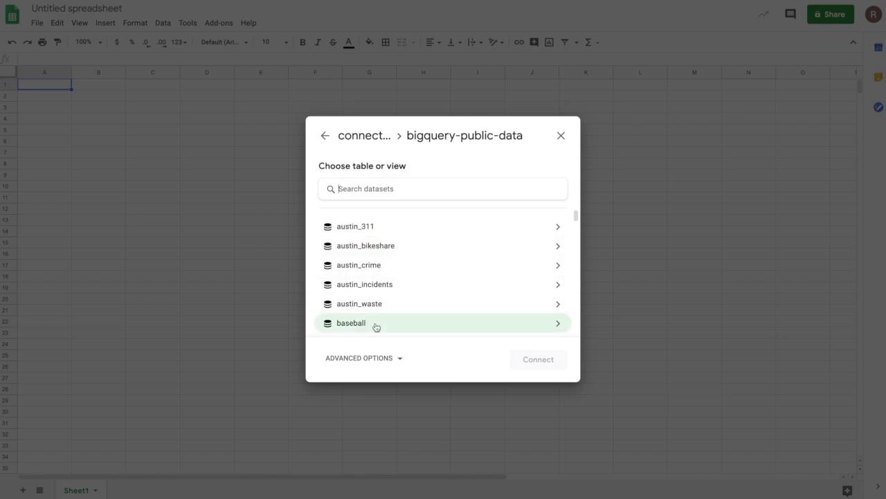
scroll(376, 326, down, 5)
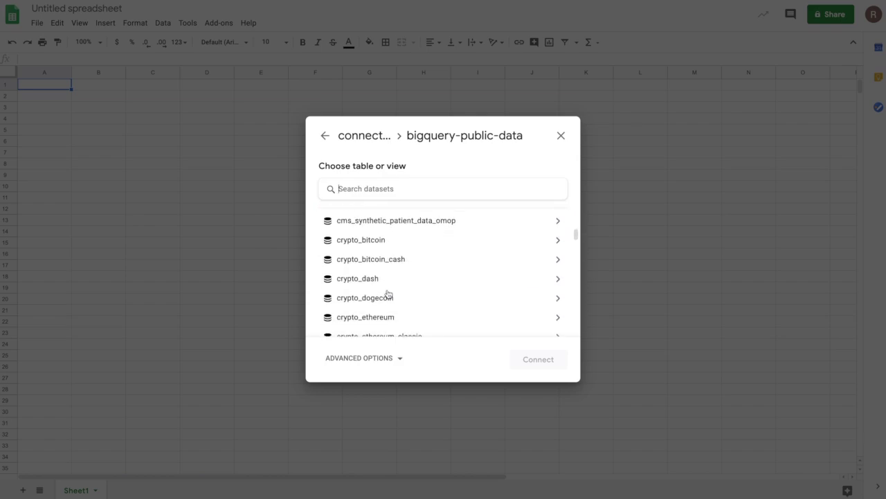
scroll(388, 294, down, 10)
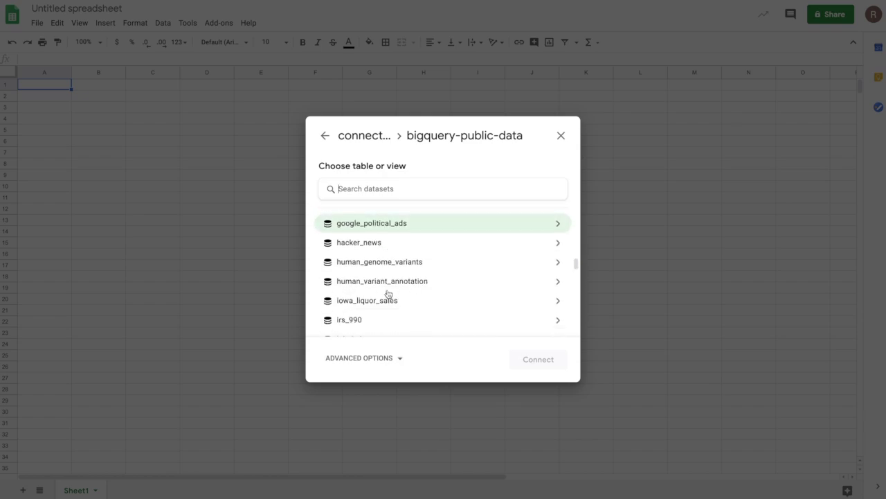
scroll(388, 294, down, 10)
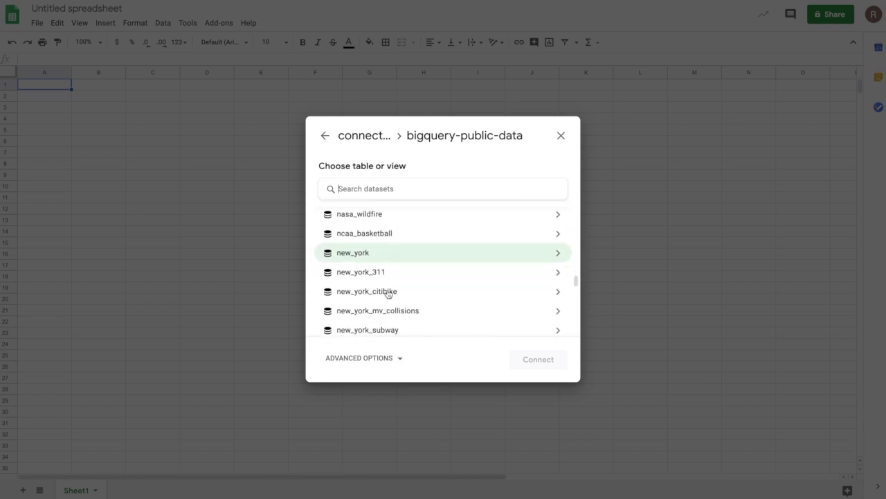
click(392, 273)
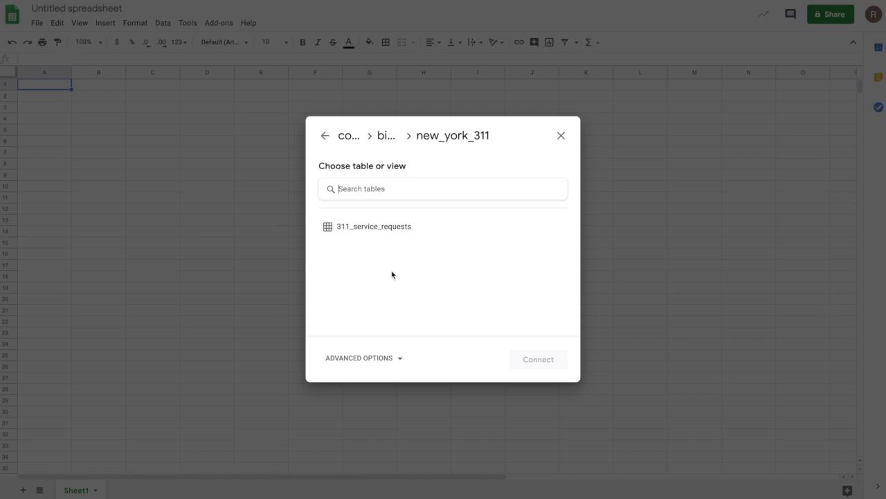
click(382, 229)
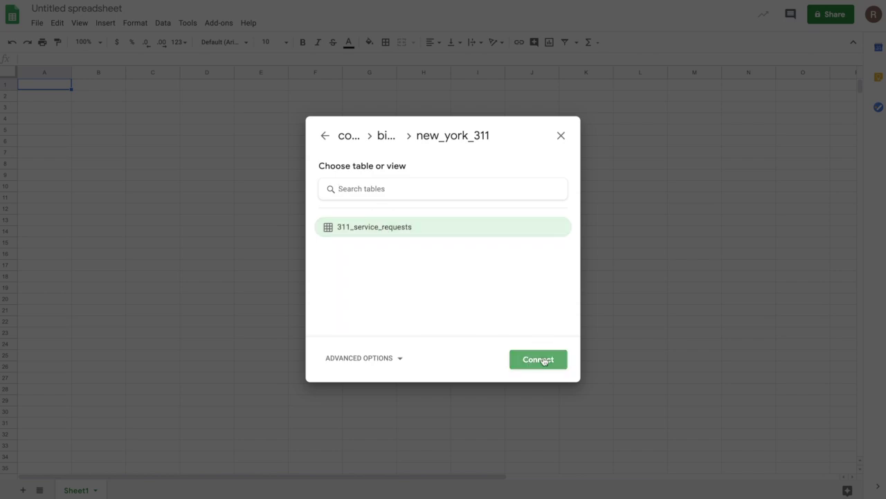
click(544, 361)
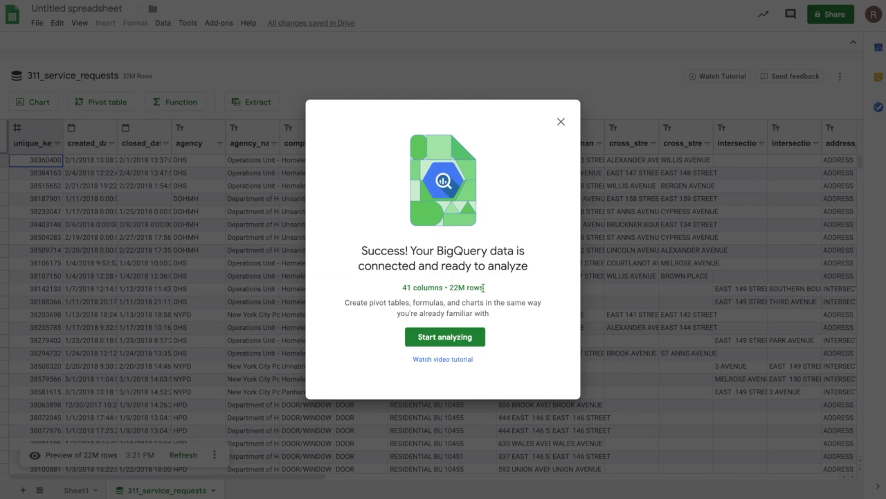
Close the BigQuery success message to view the 311_service_requests data preview
click(452, 338)
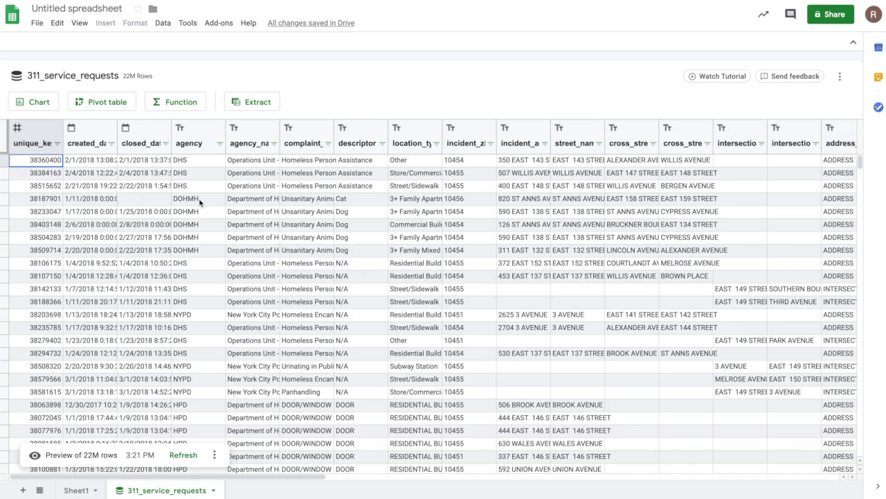
scroll(199, 201, right, 15)
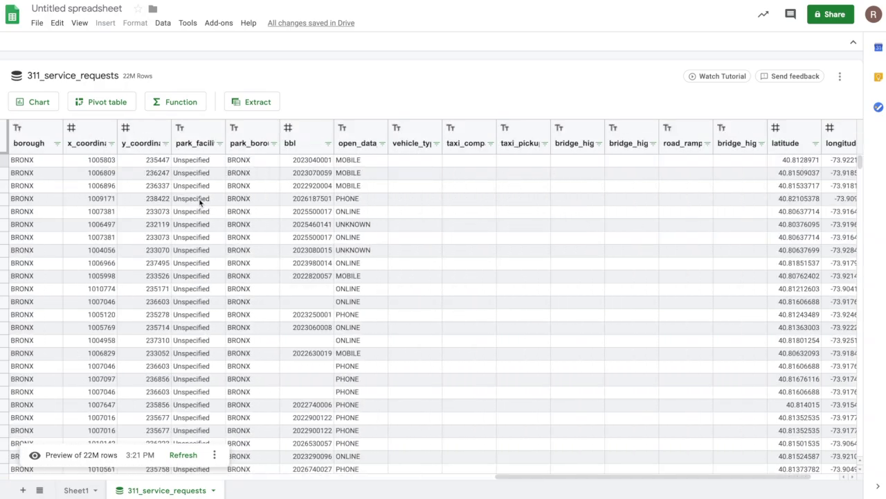
scroll(199, 201, left, 15)
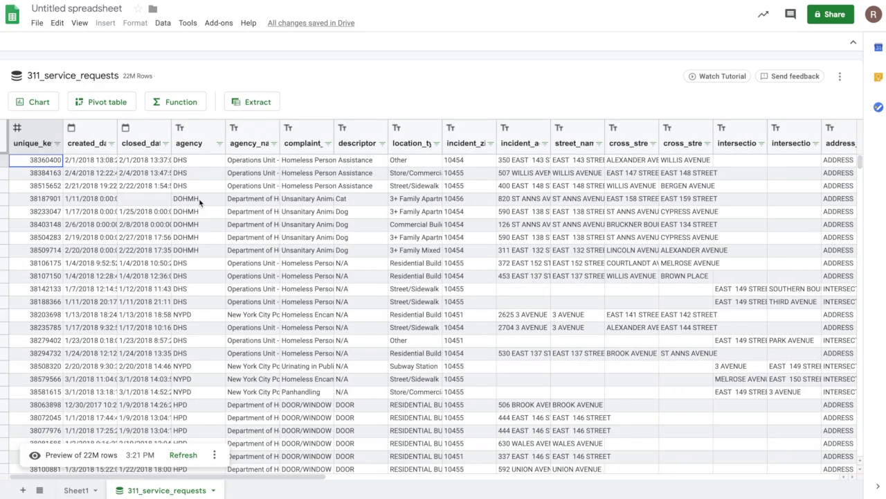
click(166, 143)
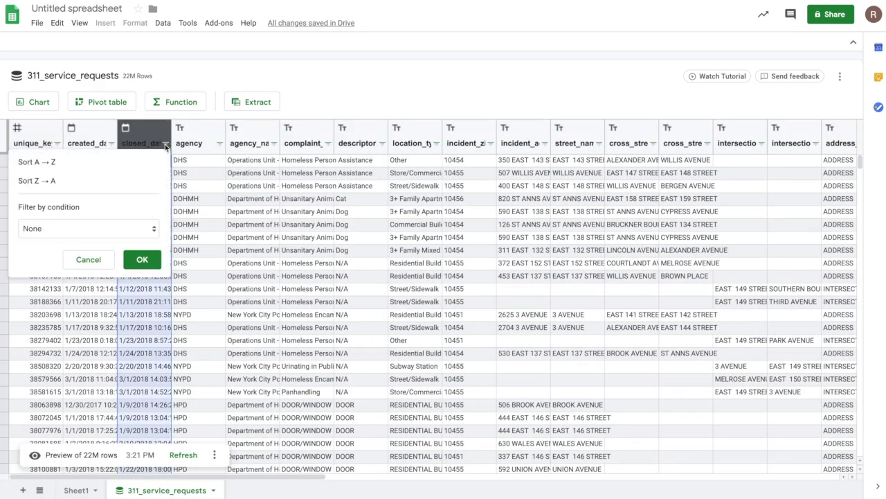
click(338, 108)
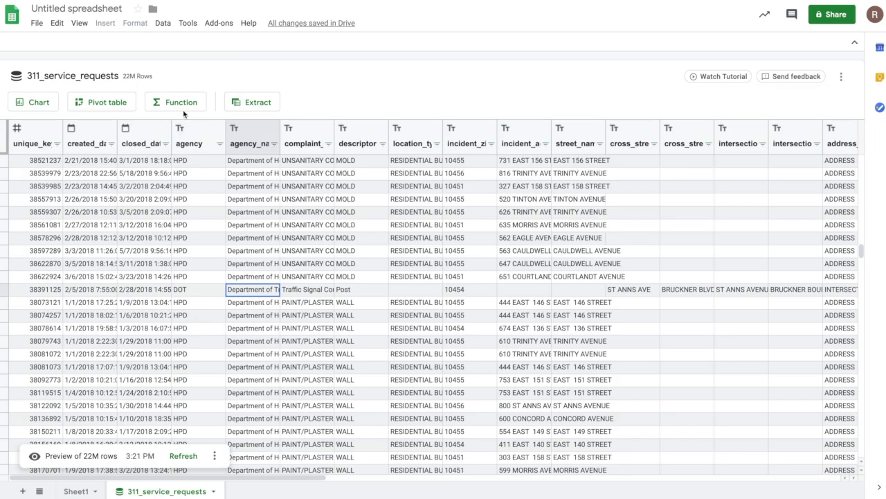
Look over the Function options on the data sheet, then return to Sheet1
click(182, 104)
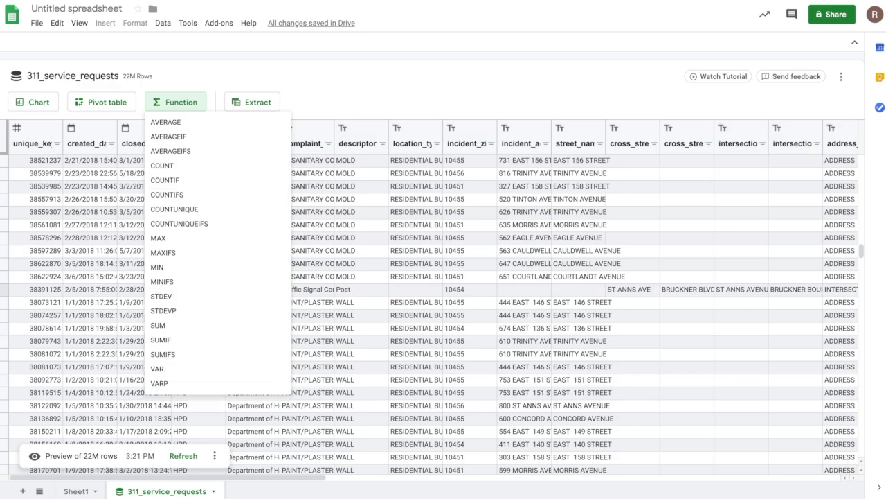
click(81, 492)
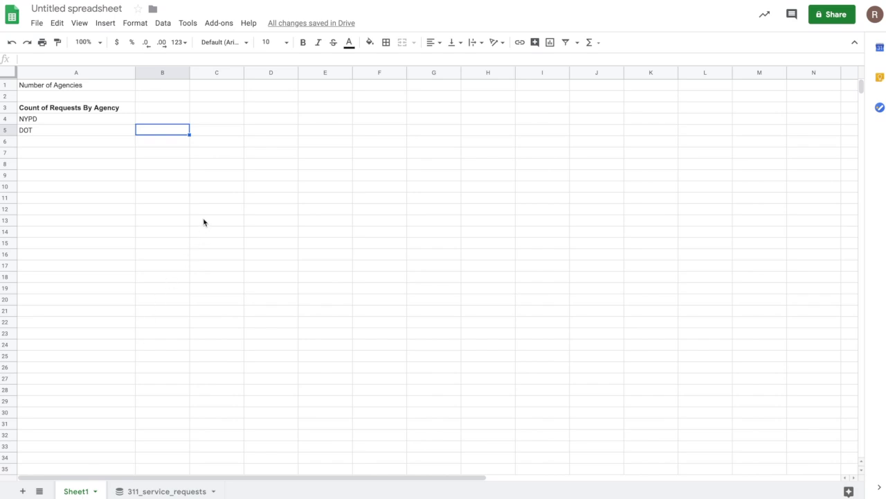
Enter =COUNTUNIQUE('311_service_requests'!agency) in B1 and apply it, returning 31 agencies
click(175, 86)
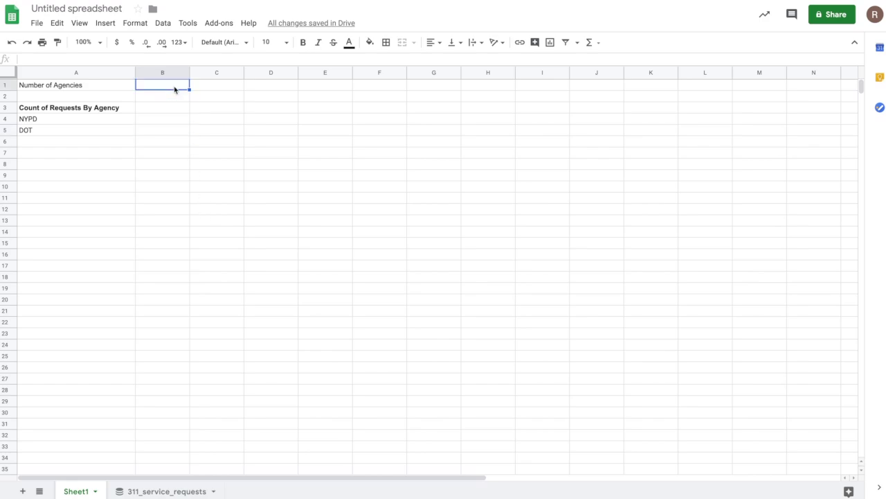
text(=)
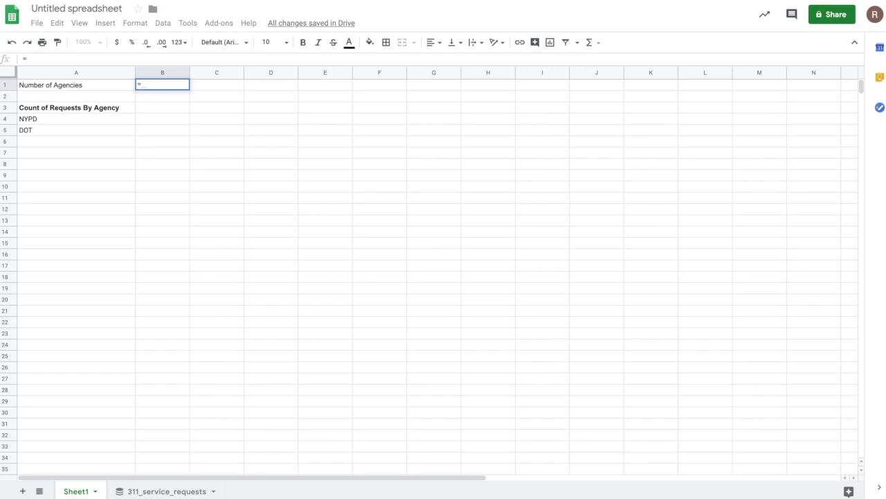
text(COUNT)
key(Down)
key(Down)
key(Down)
key(Down)
key(Down)
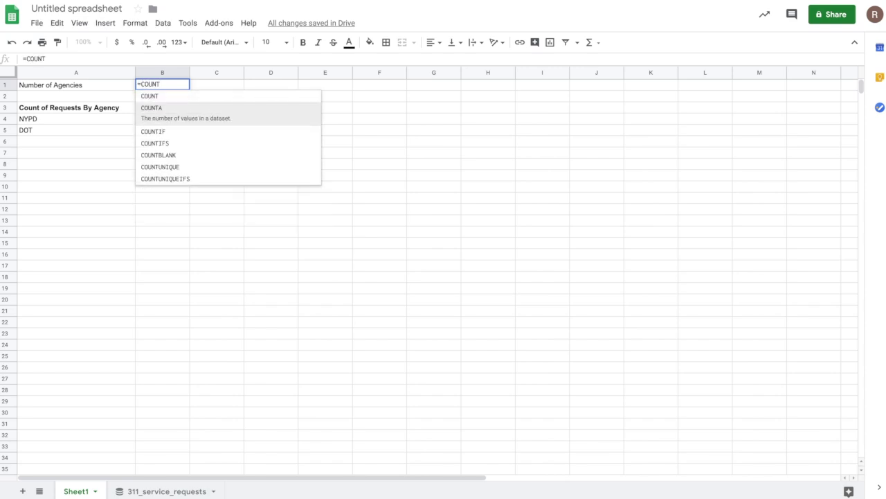
key(Tab)
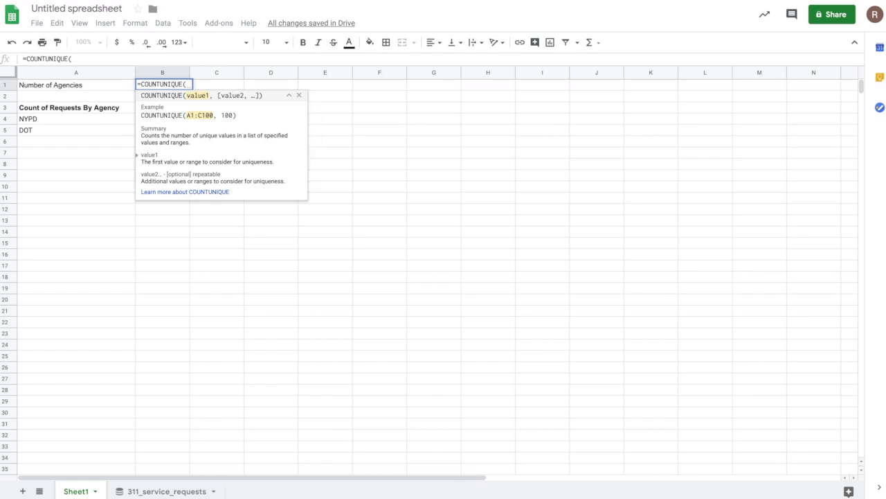
text(311)
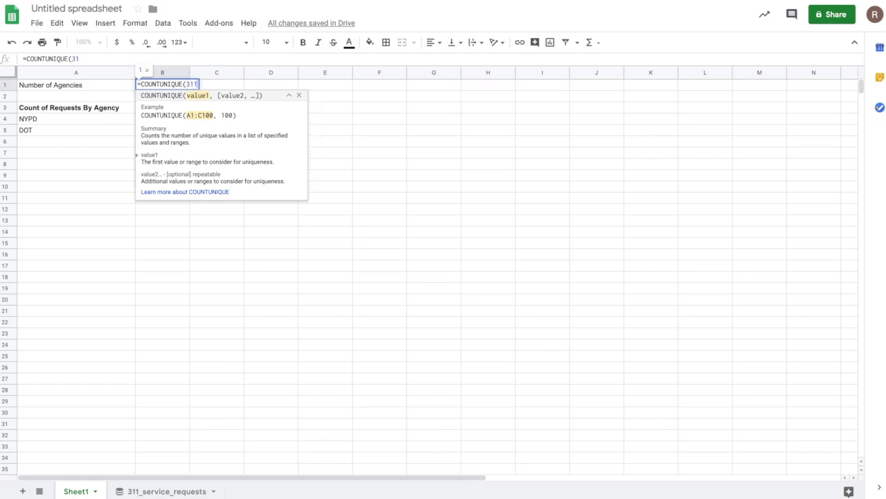
text(_s)
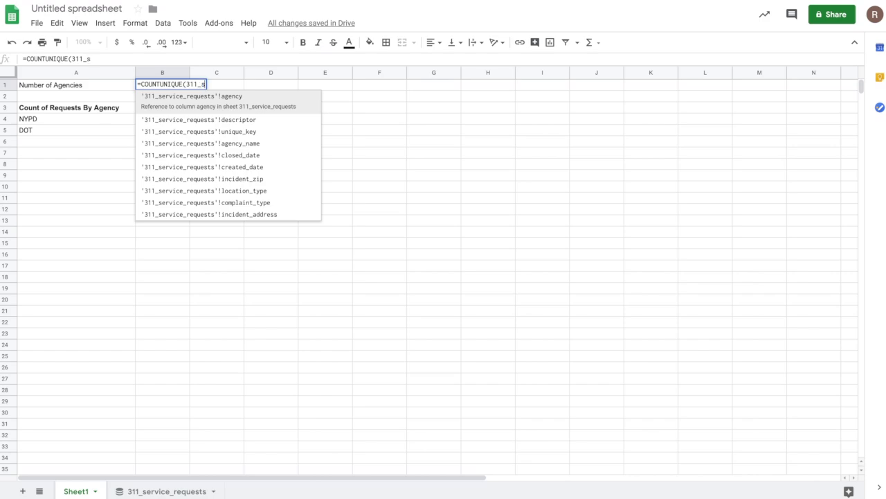
key(Tab)
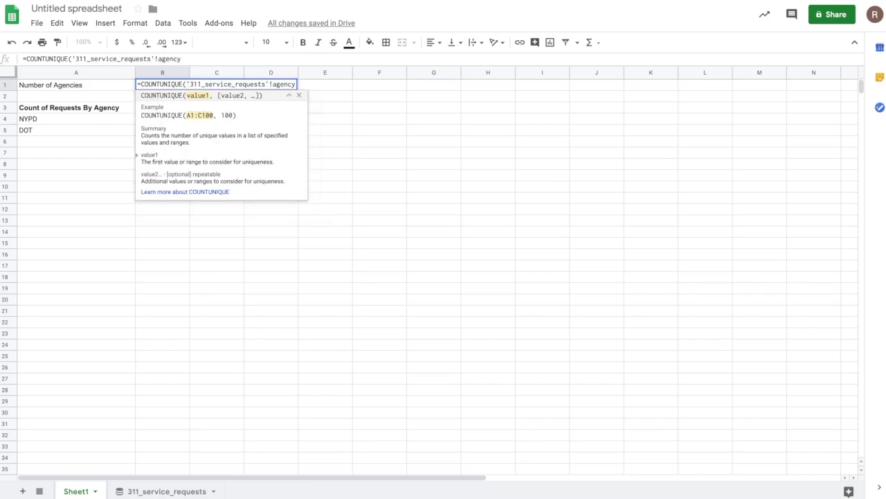
text())
key(Return)
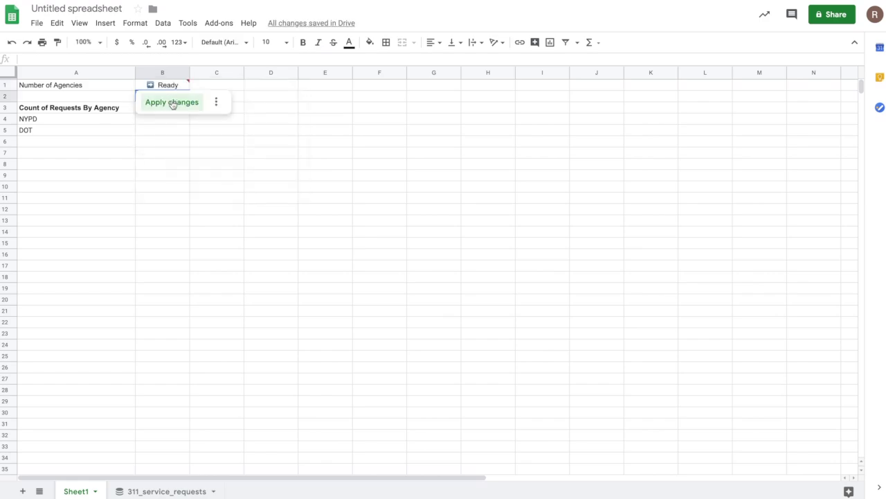
click(172, 102)
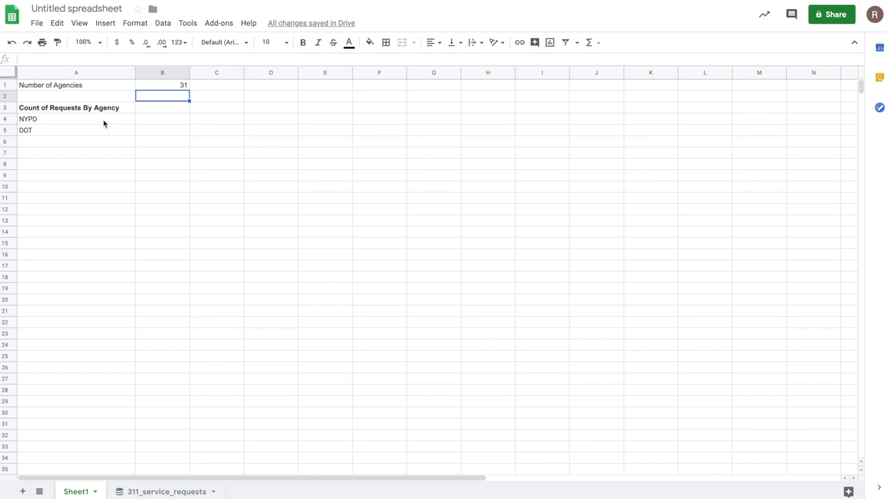
click(60, 120)
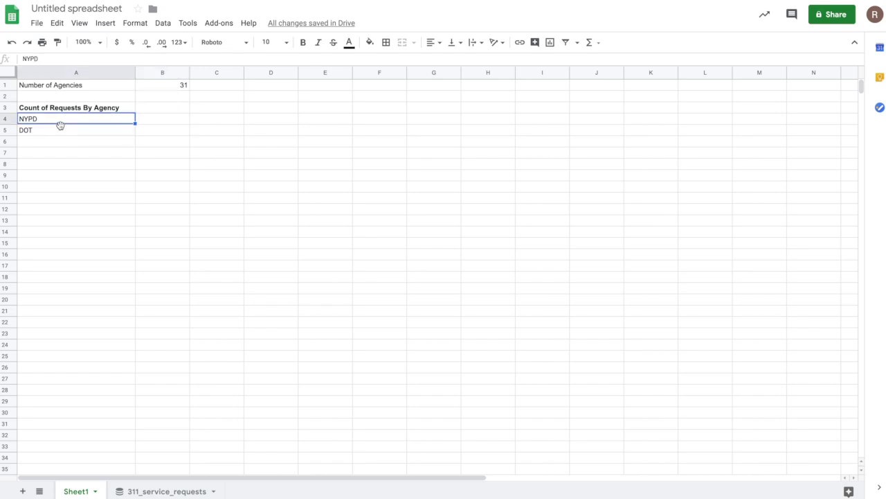
Enter =COUNTIF('311_service_requests'!agency,A4) in B4 and apply it, giving 5137490 NYPD requests
click(61, 132)
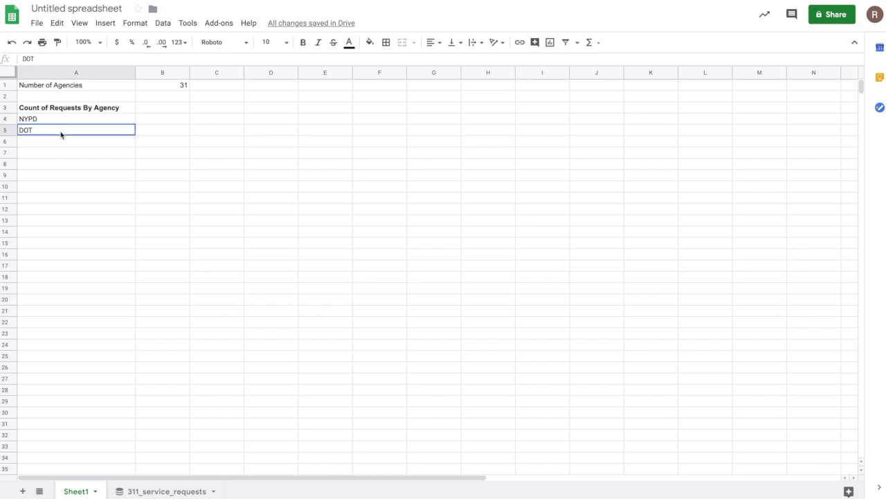
click(154, 122)
click(118, 121)
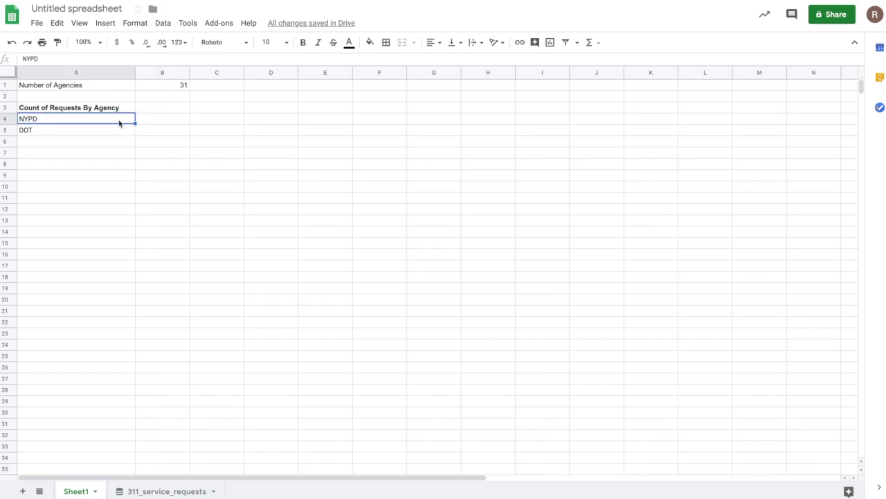
click(115, 131)
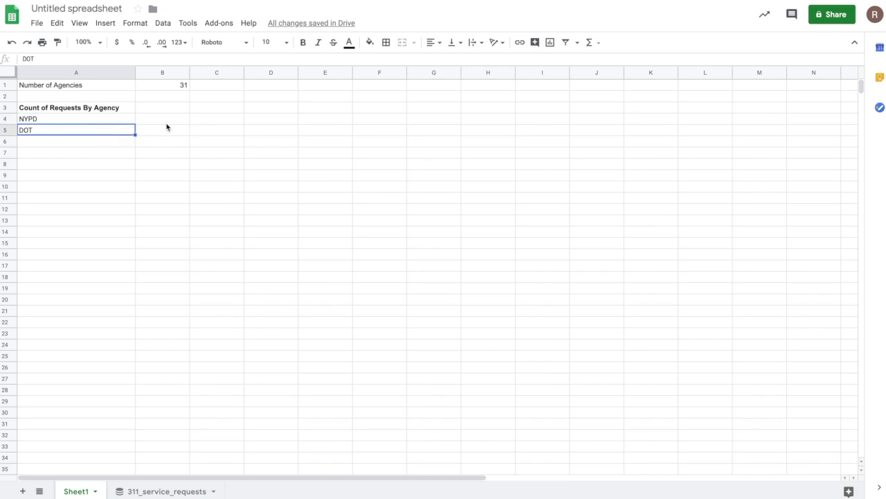
click(169, 123)
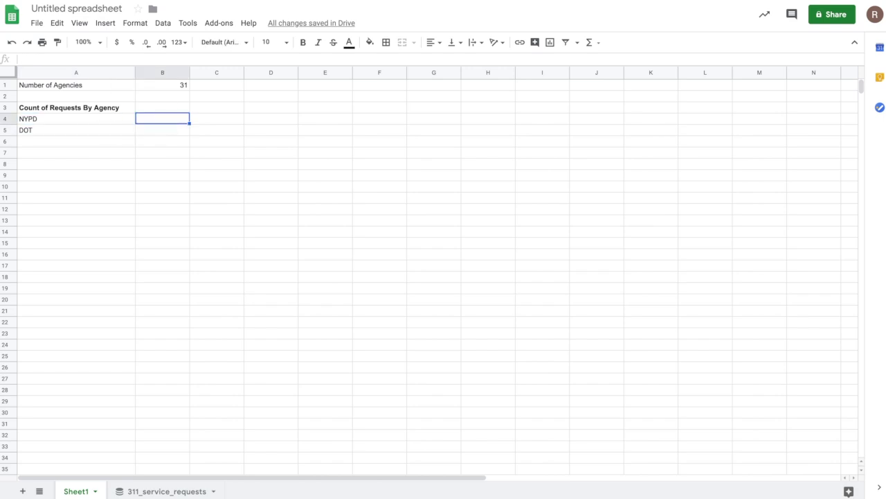
text(=COUNTIF)
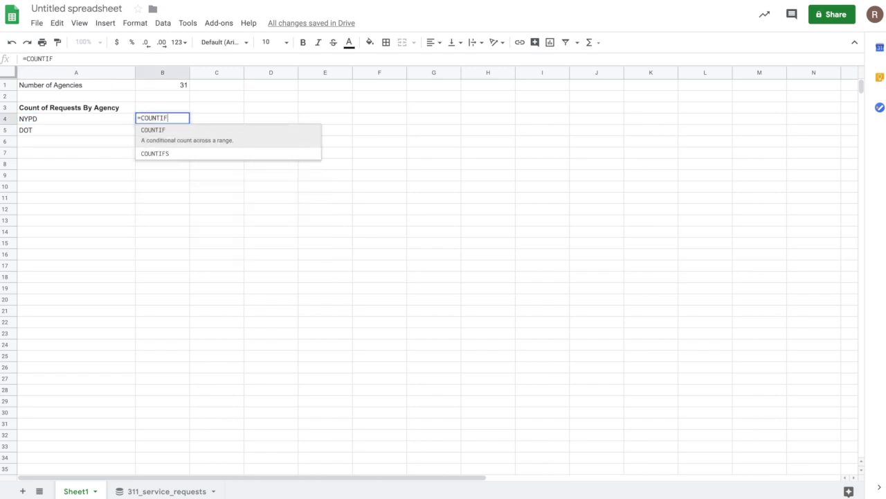
text((311)
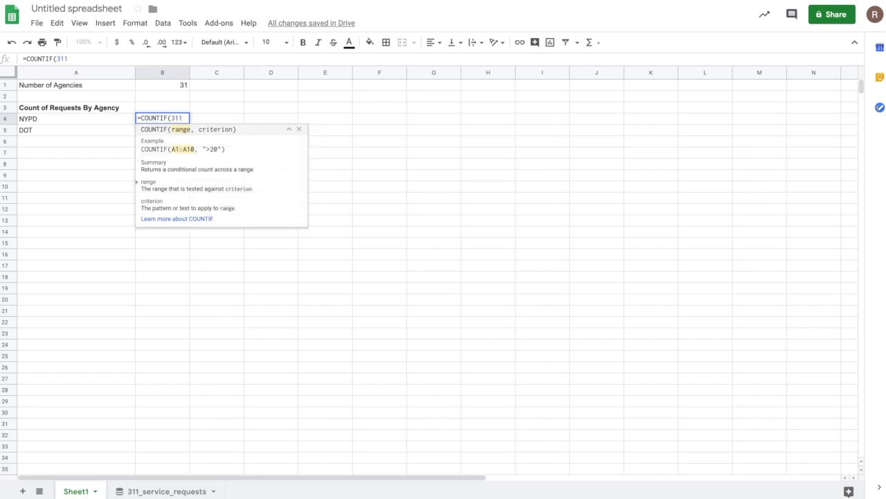
text(_)
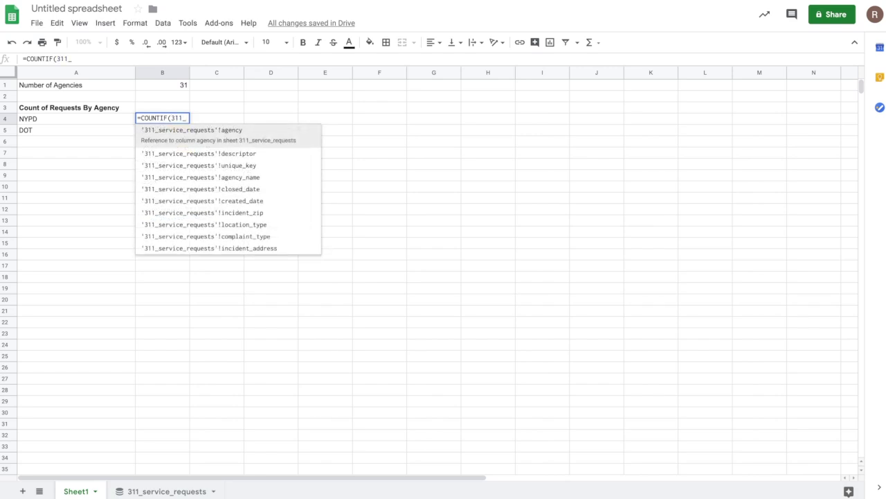
key(Tab)
text(,)
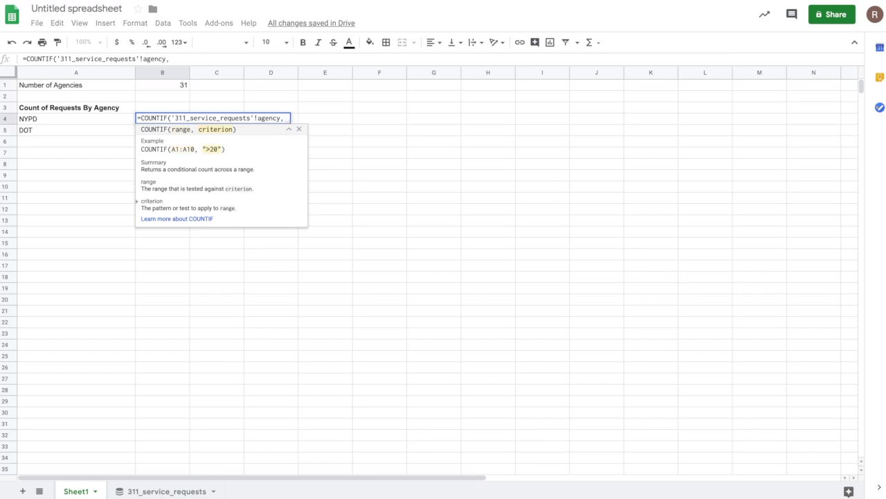
text(A4)
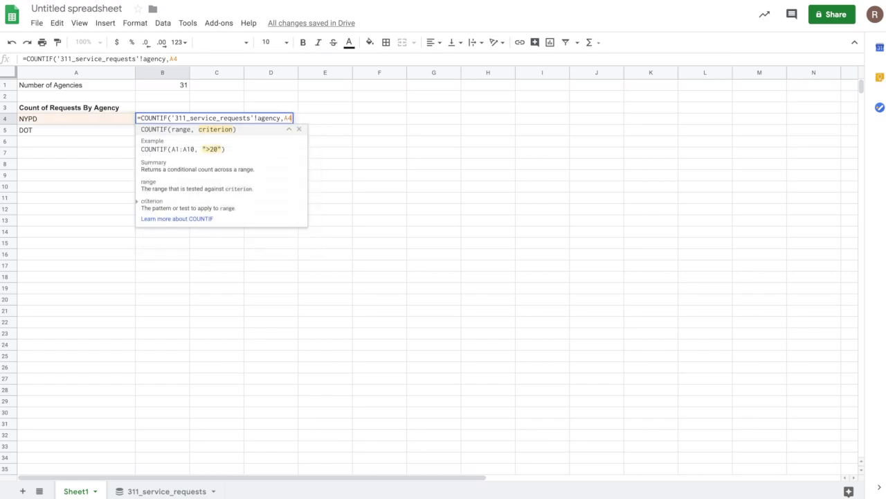
text())
key(Return)
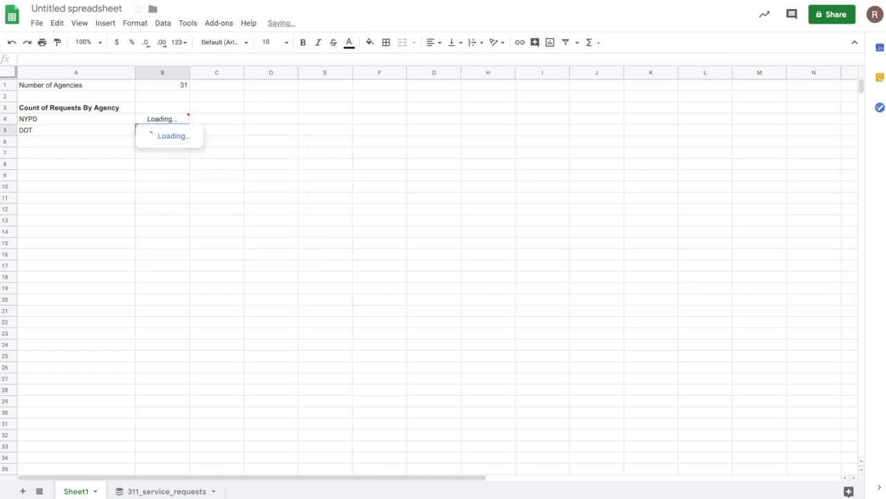
click(169, 119)
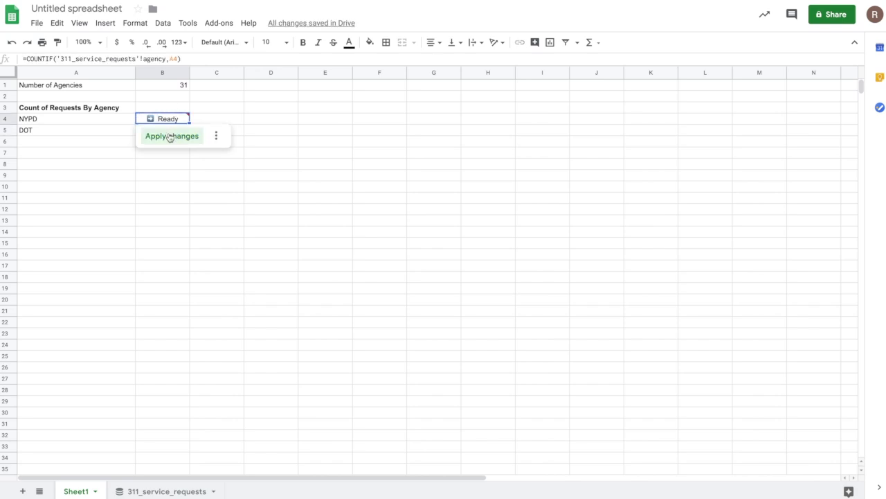
click(171, 135)
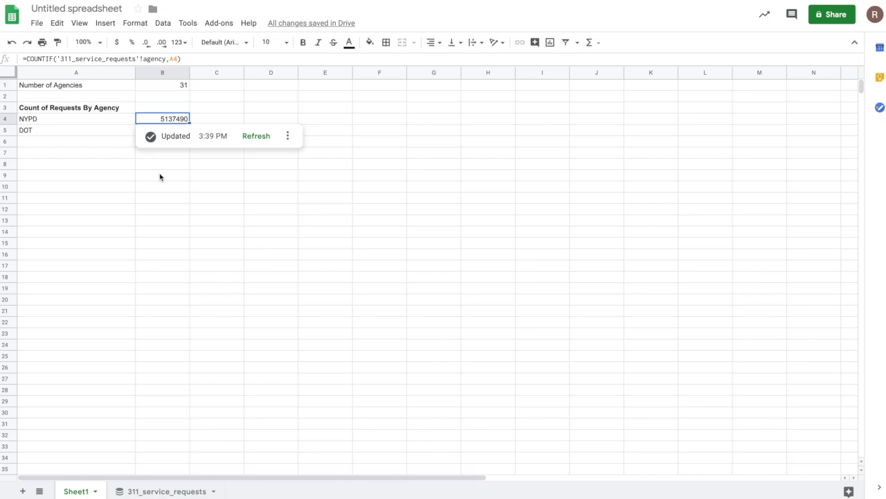
Copy the count formula to B5 and apply it, giving 3010072 DOT requests
key(ctrl+c)
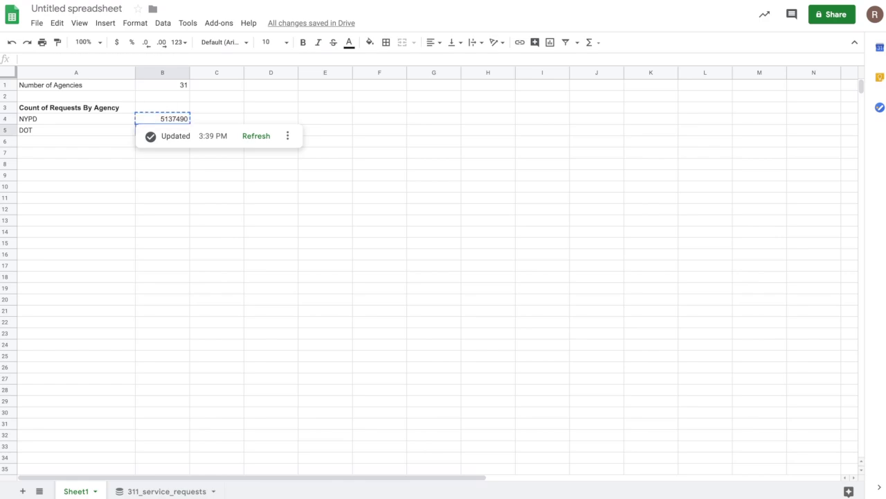
key(Down)
key(ctrl+v)
click(185, 189)
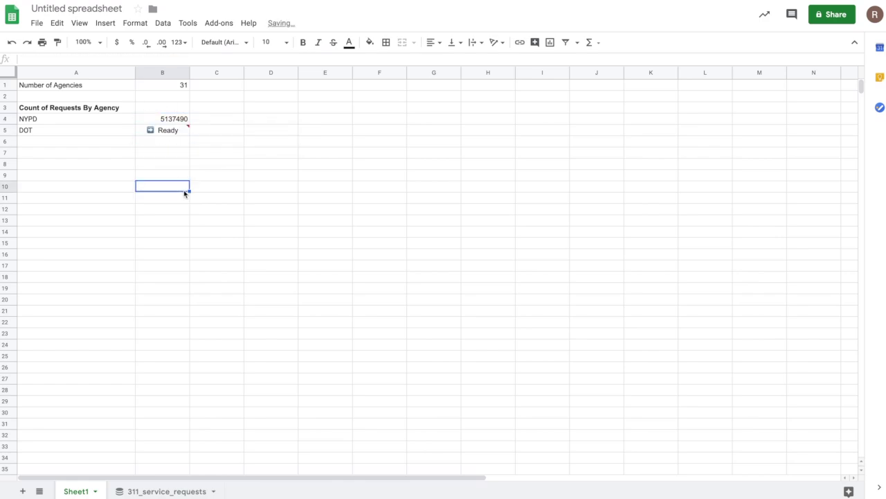
click(182, 132)
click(176, 147)
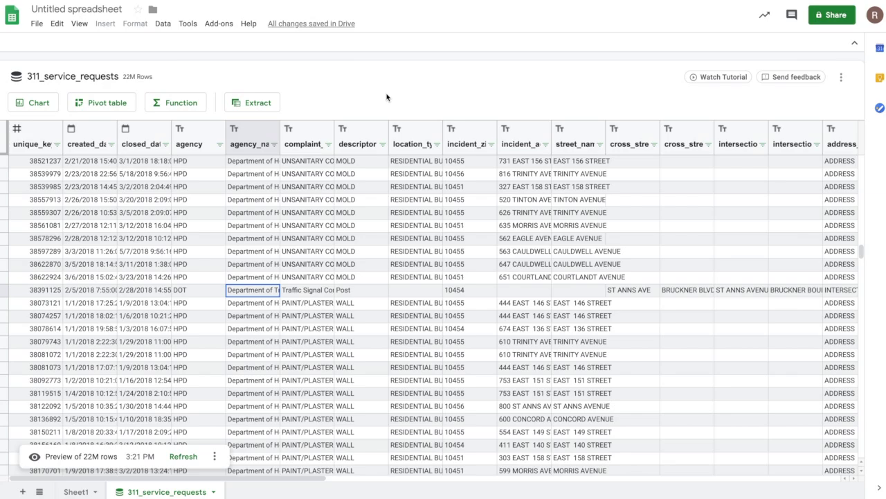
Create a chart from the 311_service_requests data on a new sheet, keeping the Column chart type
click(32, 103)
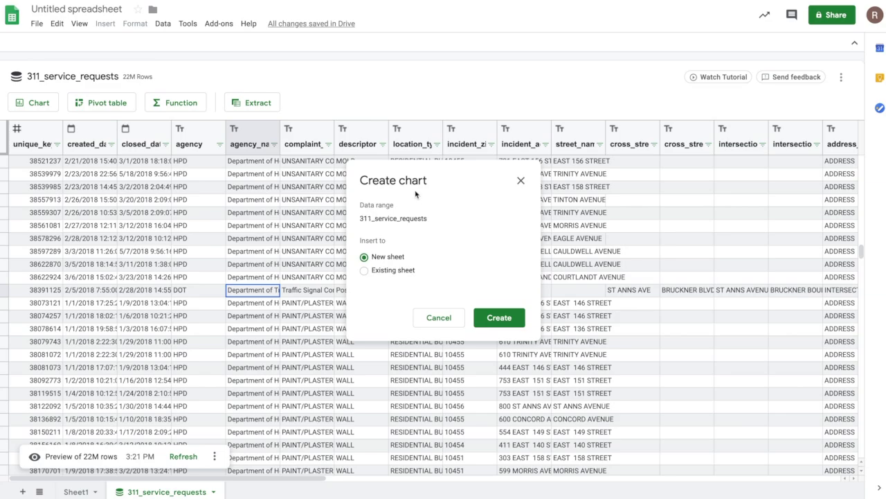
click(498, 317)
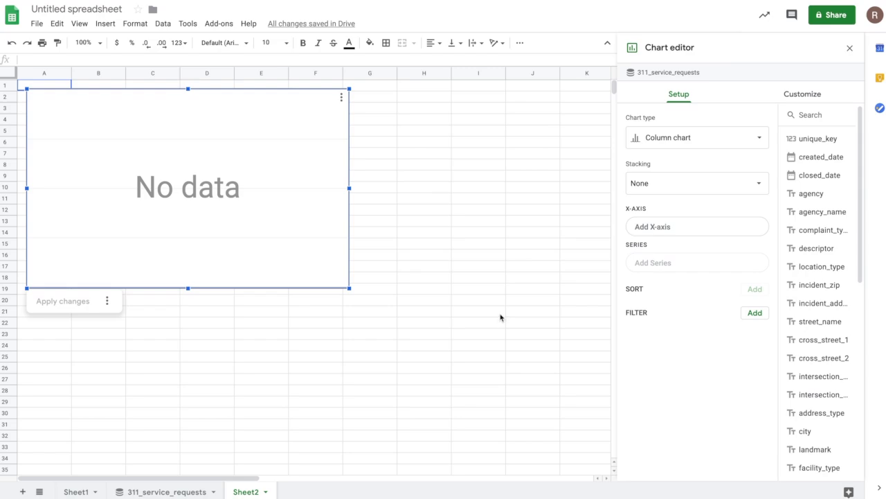
scroll(826, 233, down, 1)
scroll(827, 233, down, 5)
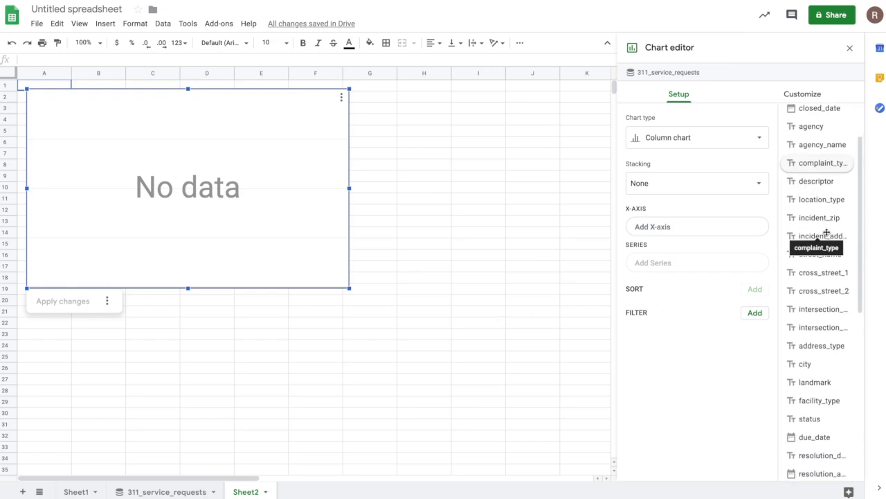
scroll(826, 233, down, 6)
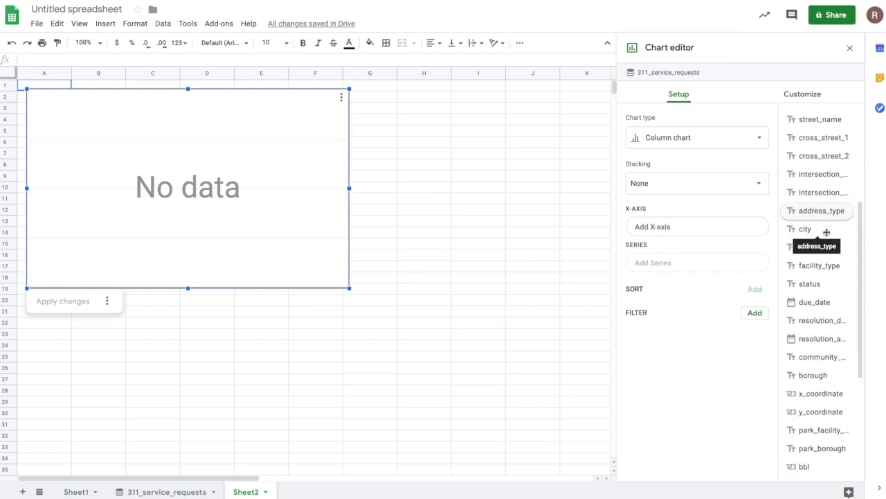
scroll(827, 232, down, 1)
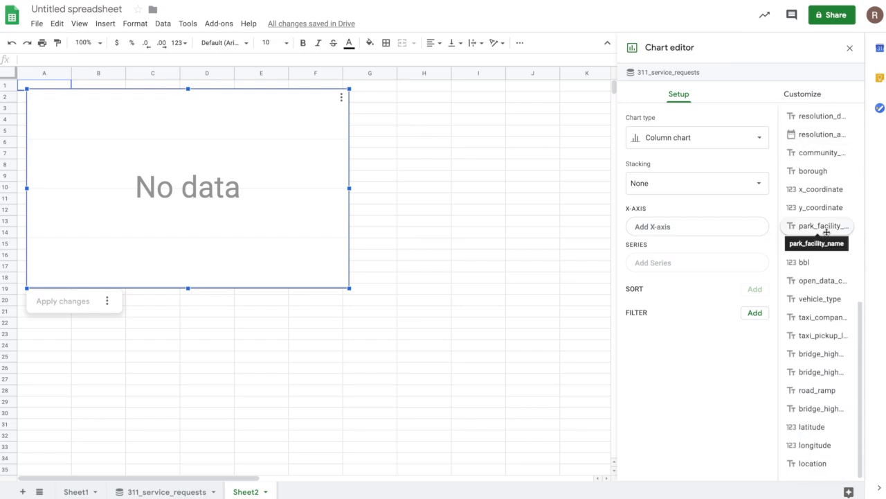
click(732, 142)
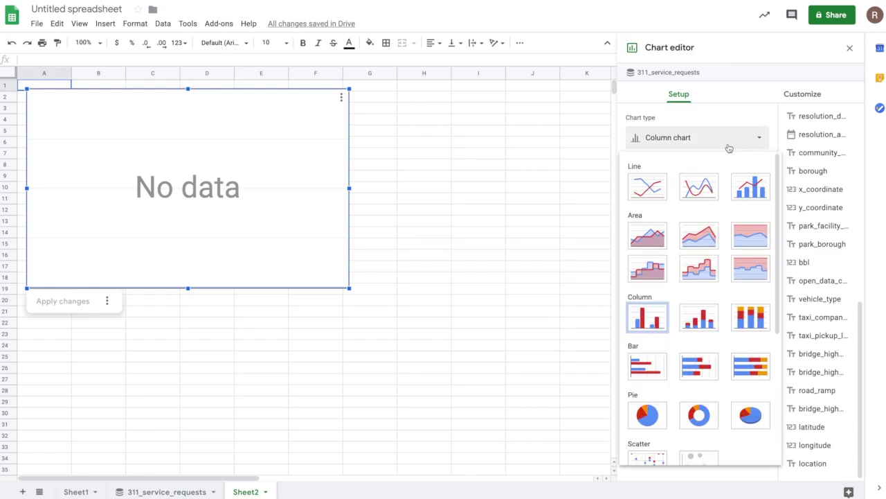
click(738, 117)
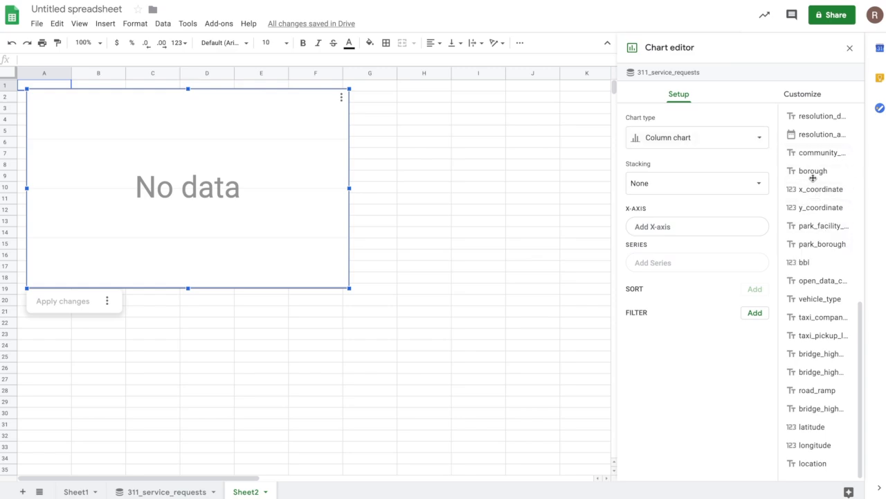
Put borough on the X-axis and unique_key as a Count series, then apply the chart
drag(811, 171, 677, 234)
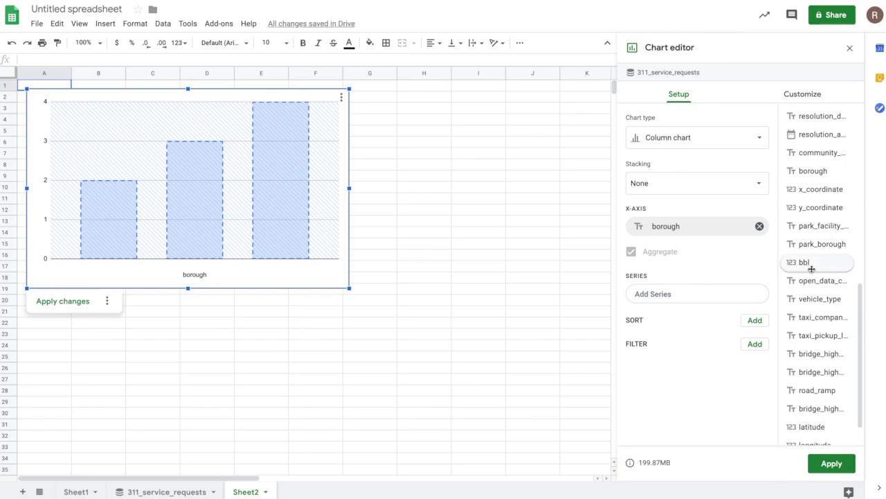
scroll(811, 263, up, 5)
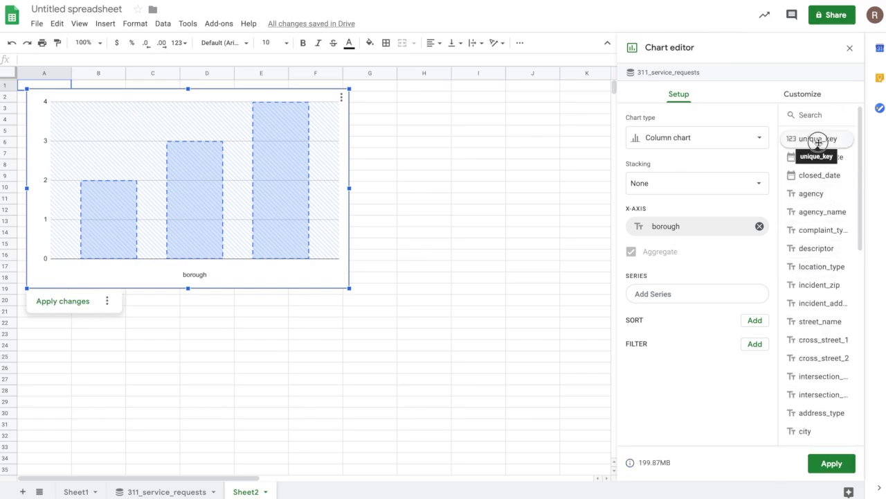
drag(817, 138, 647, 299)
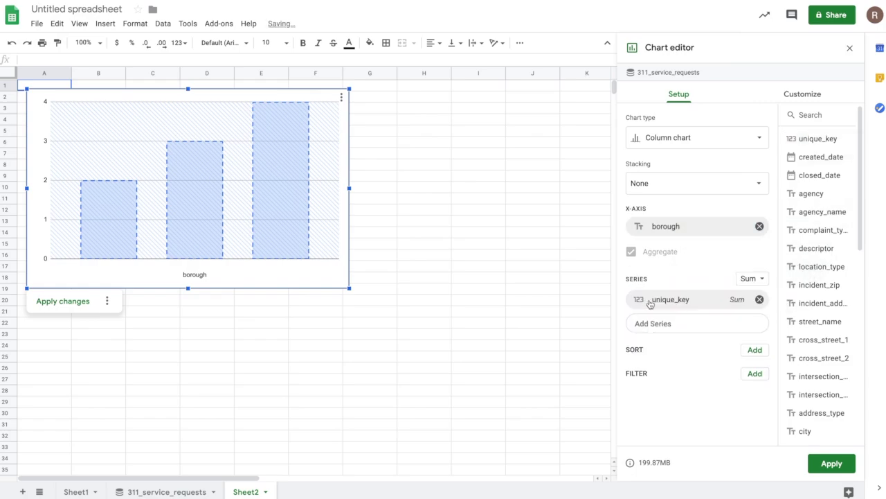
click(739, 278)
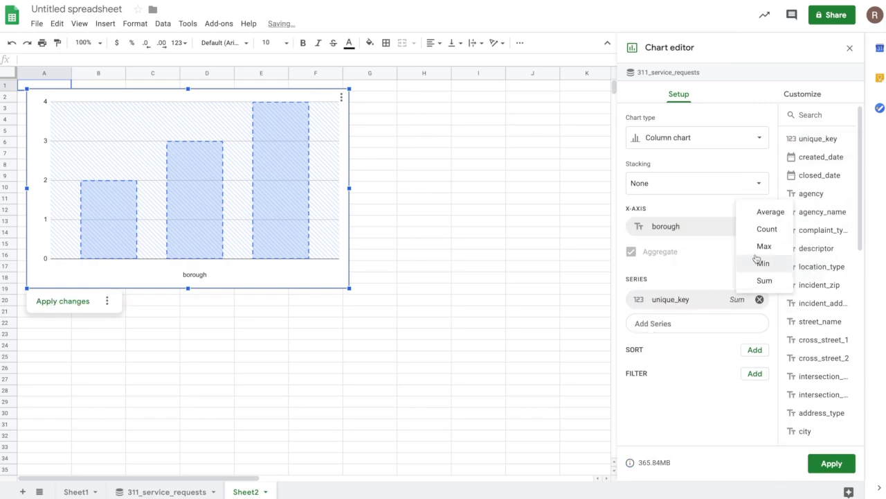
click(760, 229)
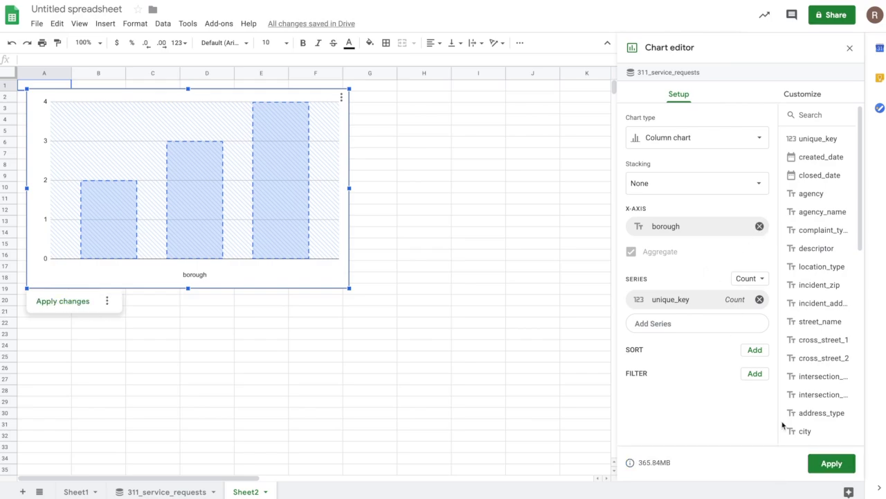
click(828, 464)
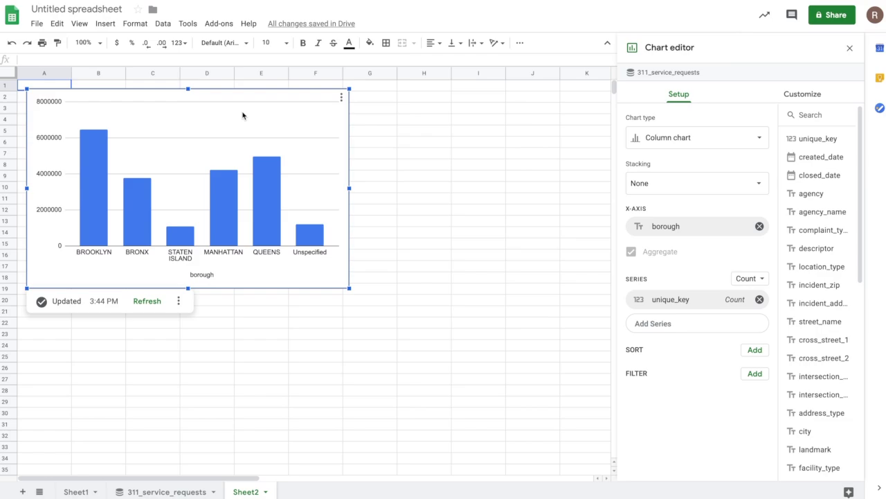
click(164, 491)
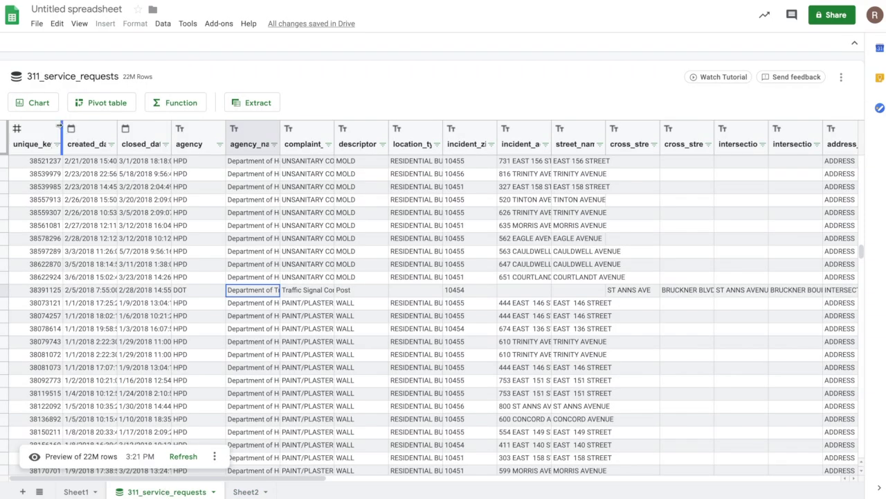
Create a second chart on a new sheet and switch it to a line chart
click(40, 102)
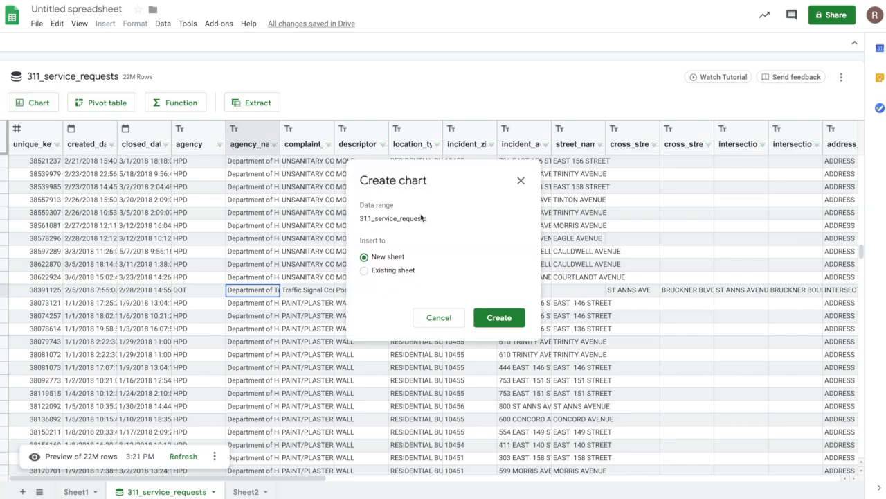
click(500, 320)
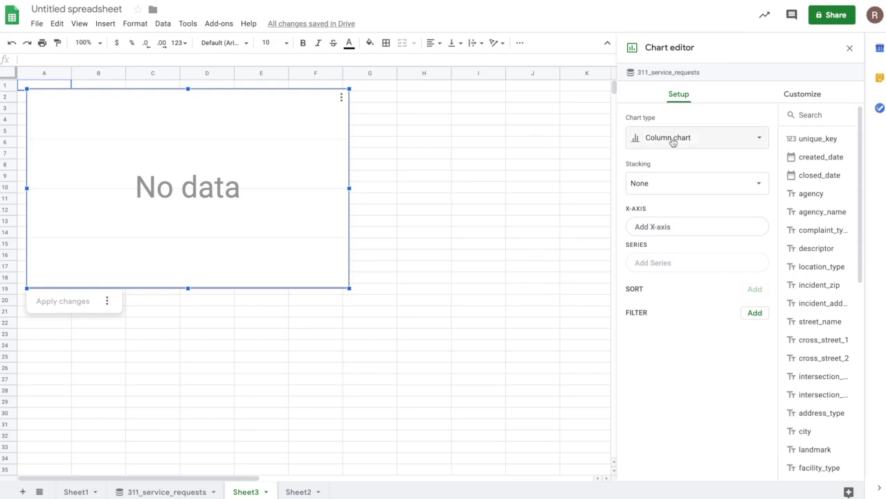
click(673, 140)
click(647, 185)
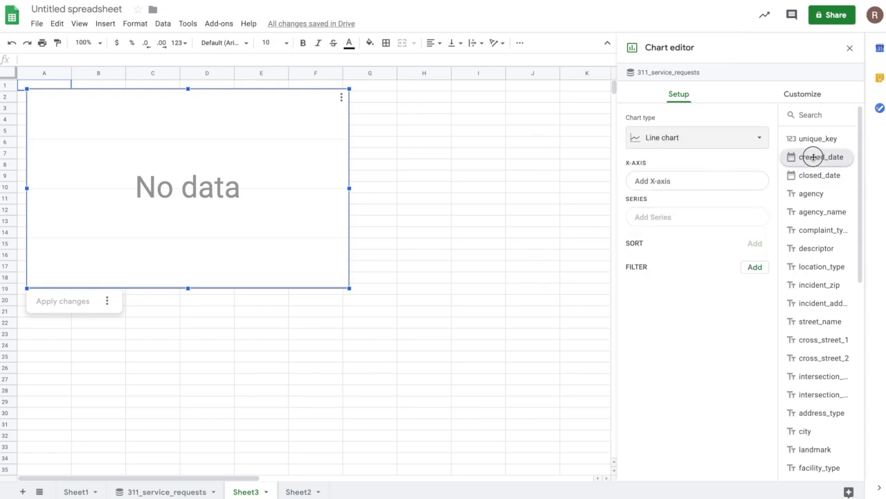
Put created_date grouped by Year-Month on the X-axis with unique_key counted as the series, and apply
drag(814, 157, 684, 183)
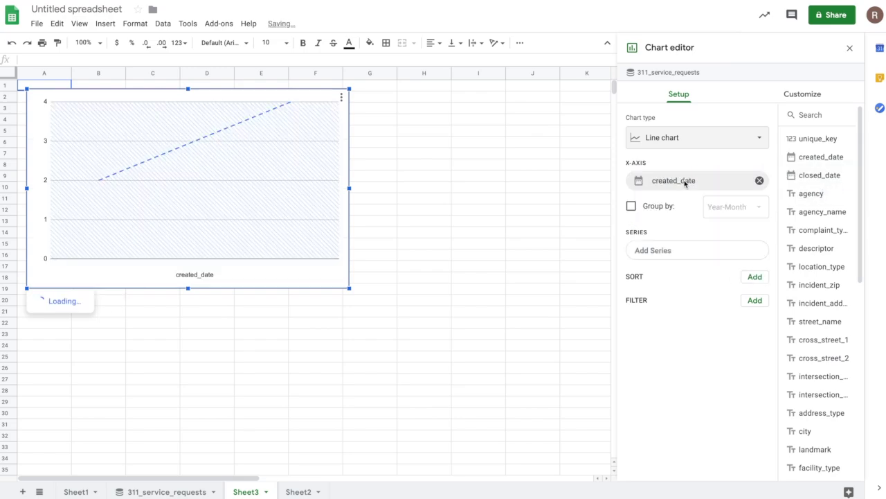
click(631, 207)
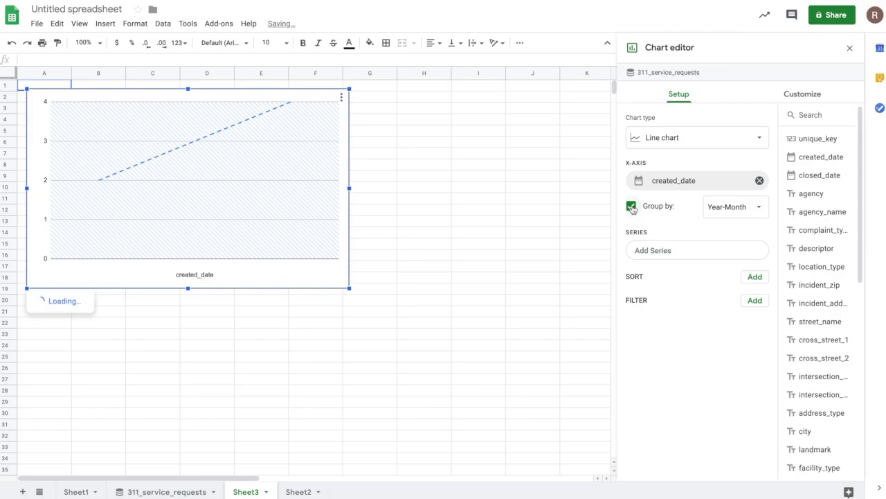
click(734, 207)
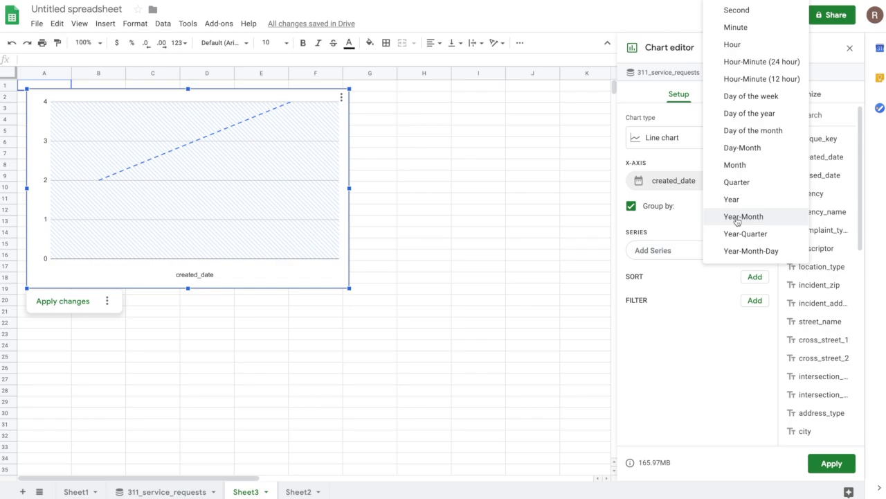
click(737, 219)
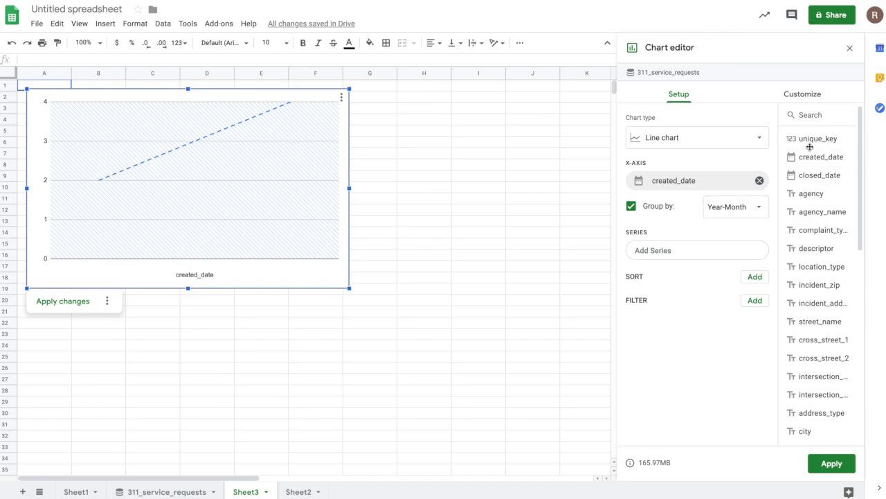
drag(810, 147, 677, 260)
click(752, 235)
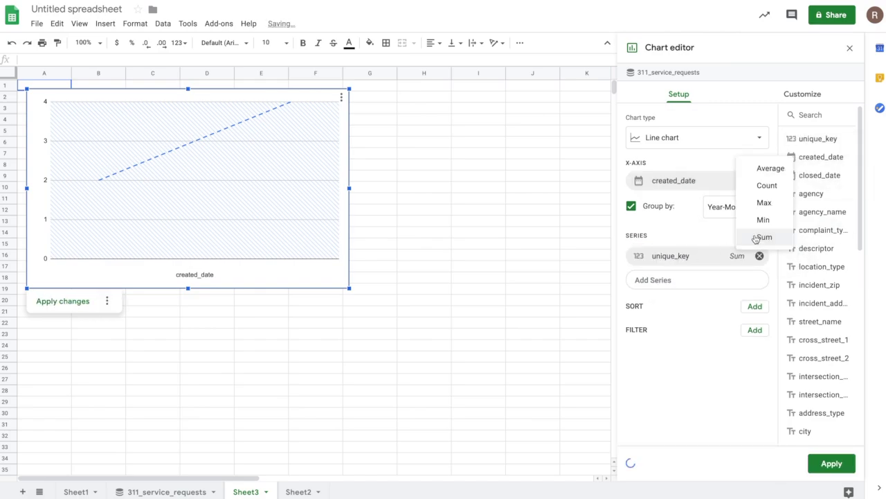
click(769, 188)
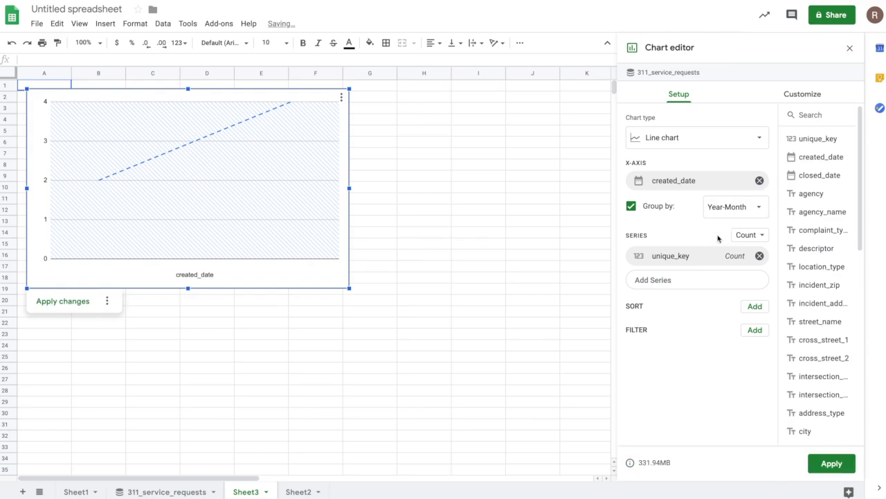
click(846, 463)
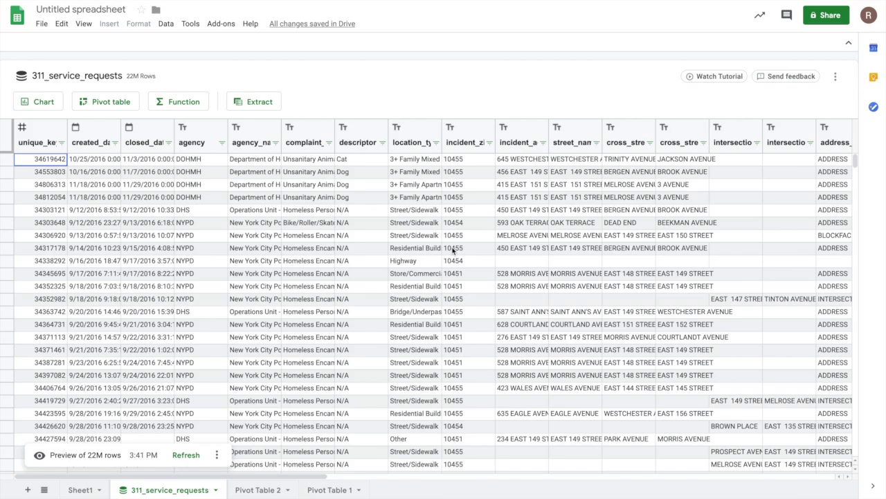
Create a pivot table on a new sheet with complaint_type rows and COUNTA of unique_key values
click(125, 103)
click(491, 315)
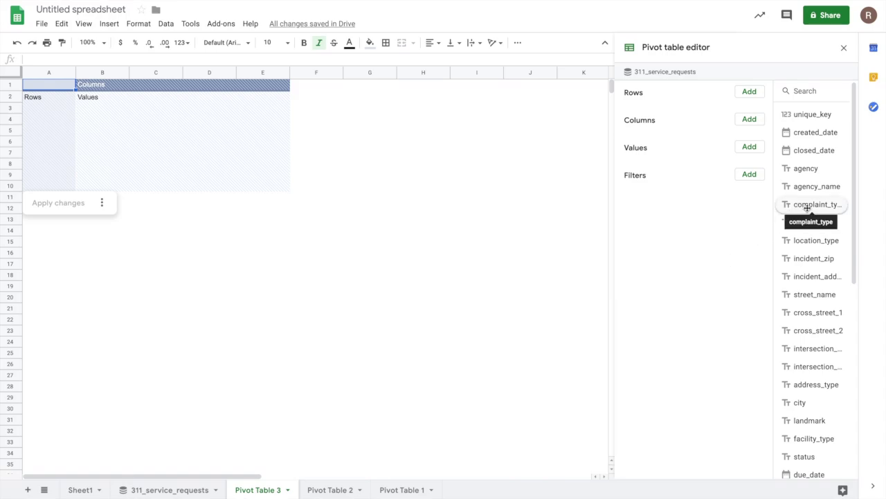
drag(807, 207, 667, 119)
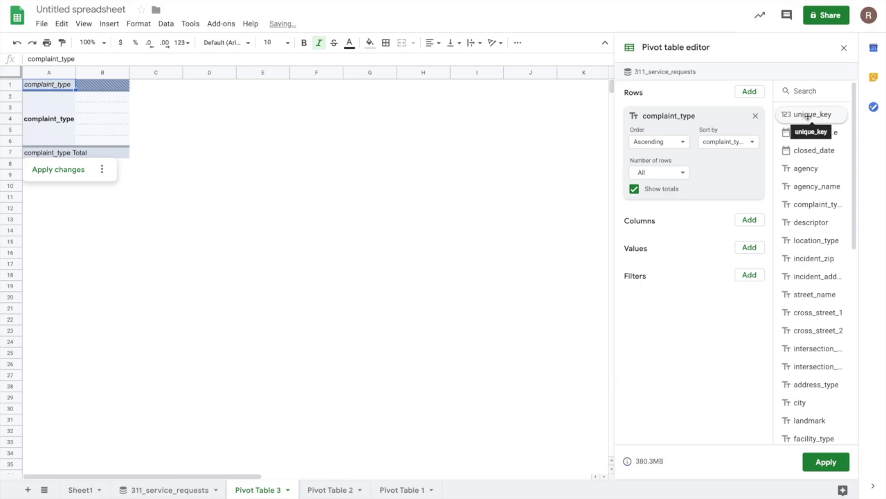
drag(807, 116, 663, 277)
click(662, 299)
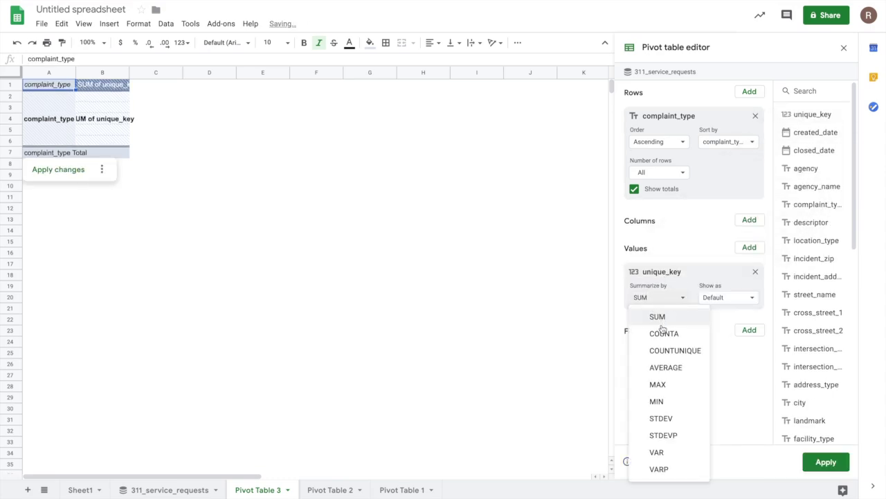
click(664, 334)
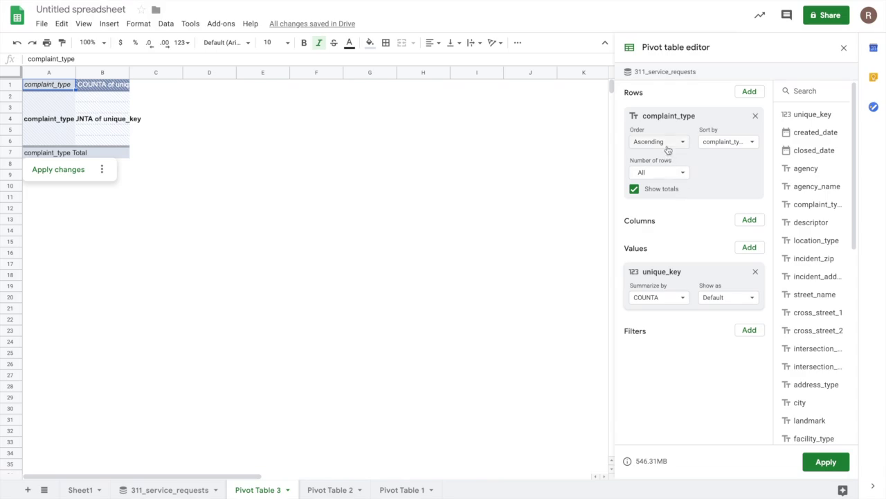
Sort complaint types descending by COUNTA, show values as % of column, apply, and autofit column A
click(714, 142)
click(720, 178)
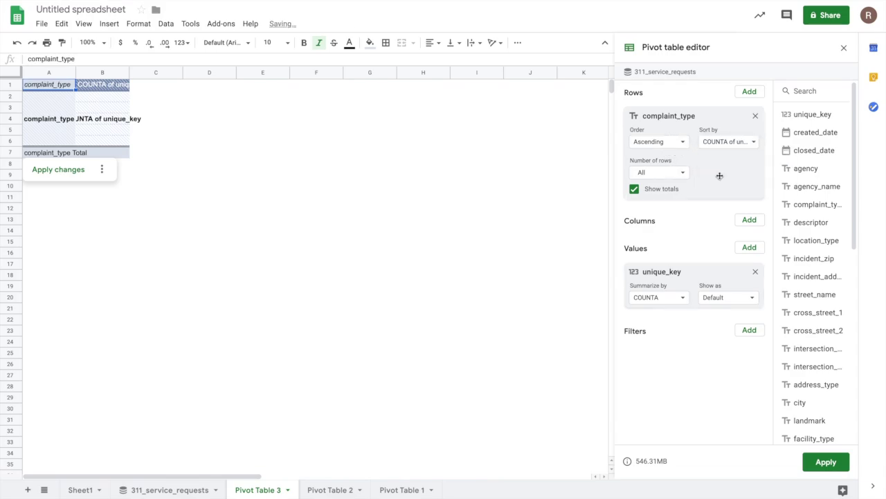
click(661, 145)
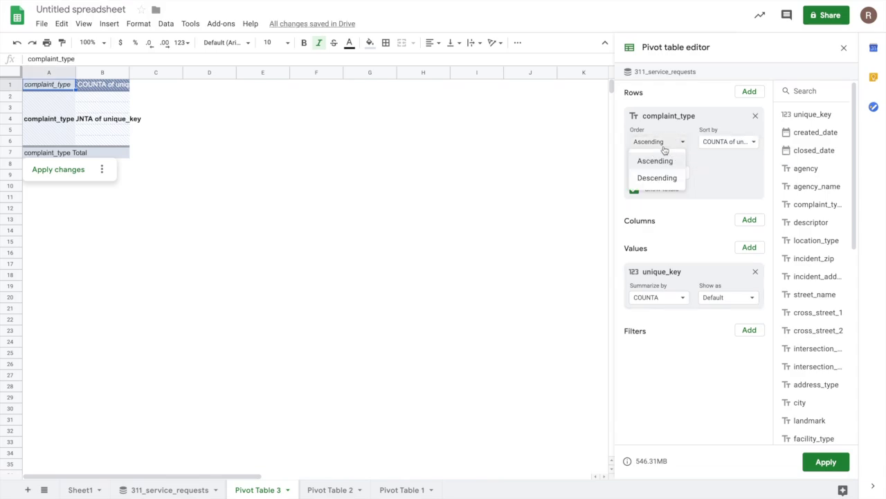
click(658, 178)
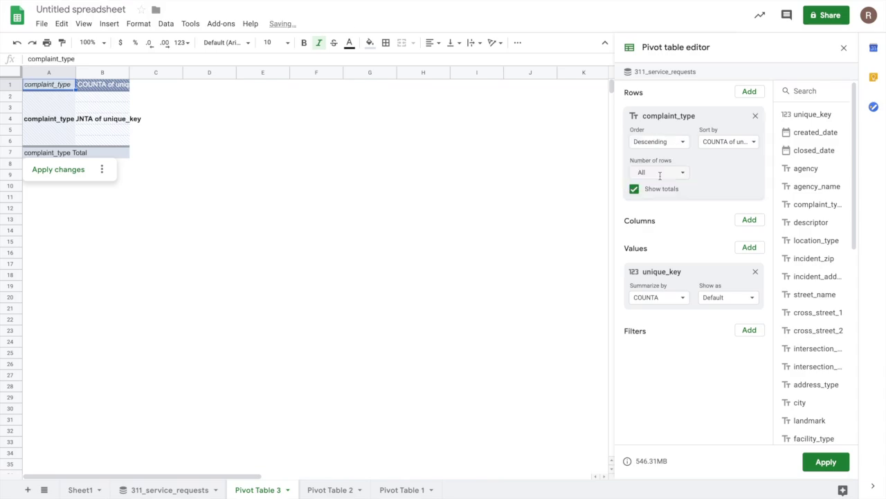
click(719, 299)
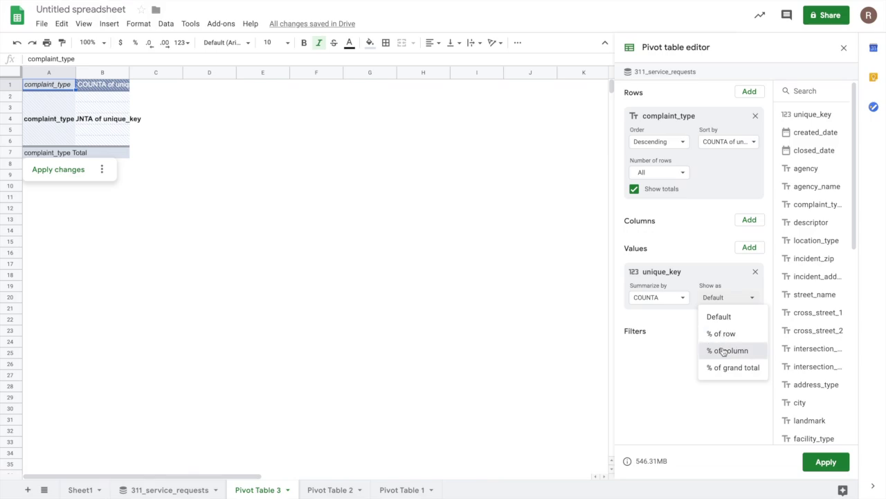
click(723, 350)
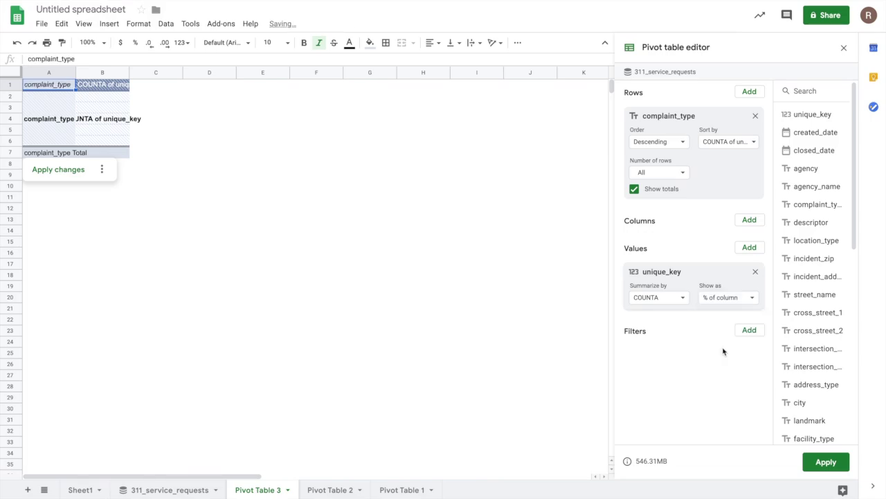
click(817, 461)
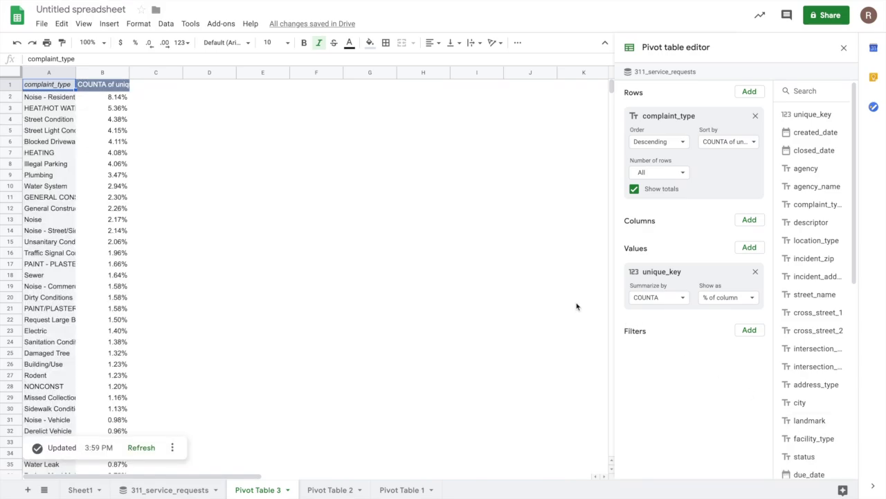
drag(74, 69, 74, 69)
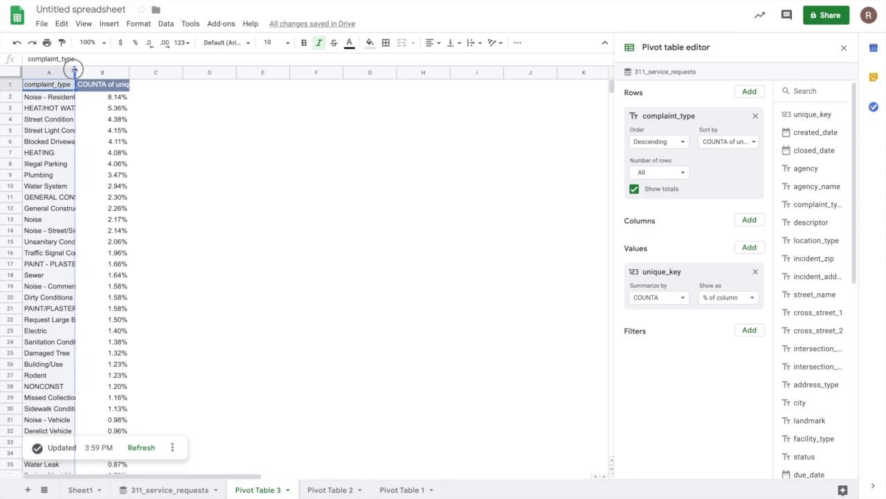
double_click(74, 69)
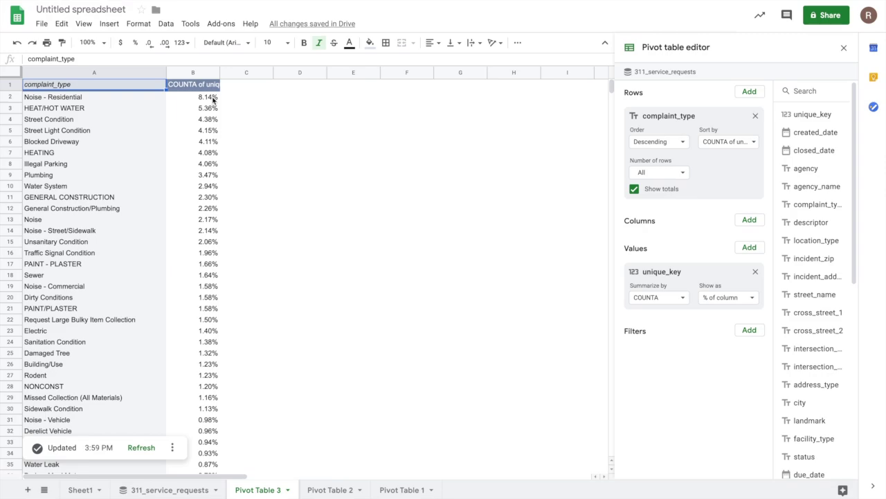
click(402, 492)
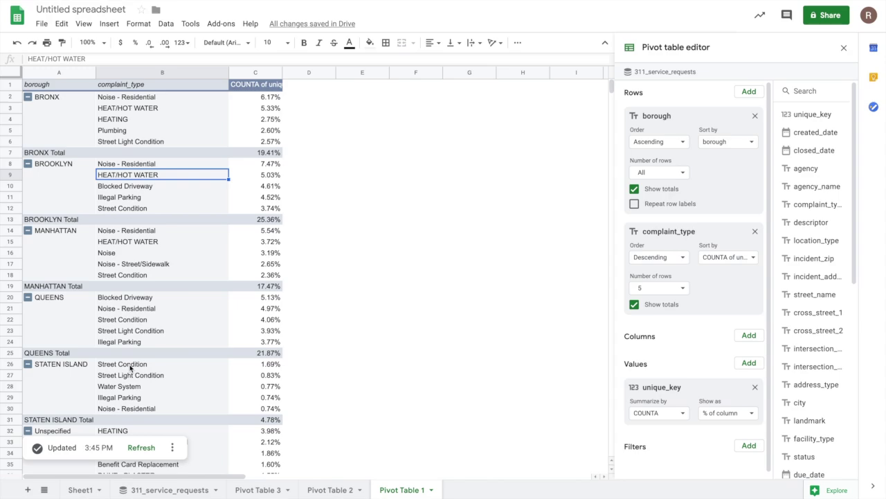
Switch to the Pivot Table 2 sheet and select a cell in the hour-by-weekday pivot
click(323, 491)
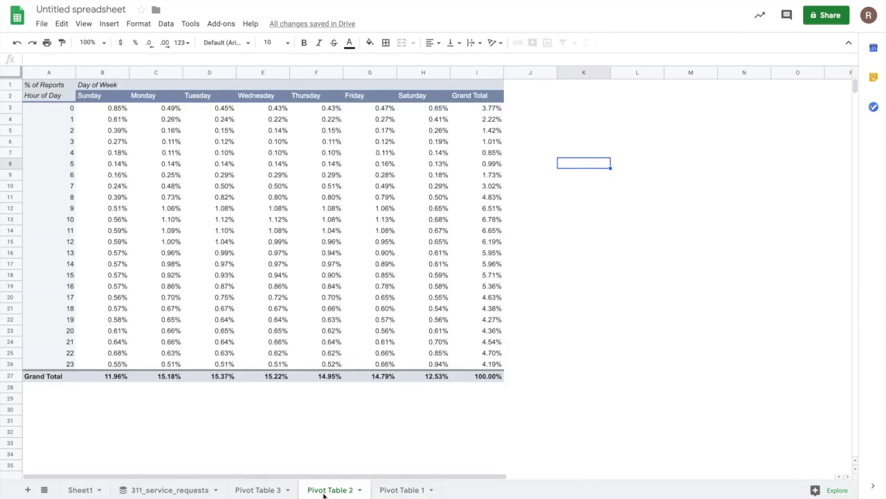
click(320, 265)
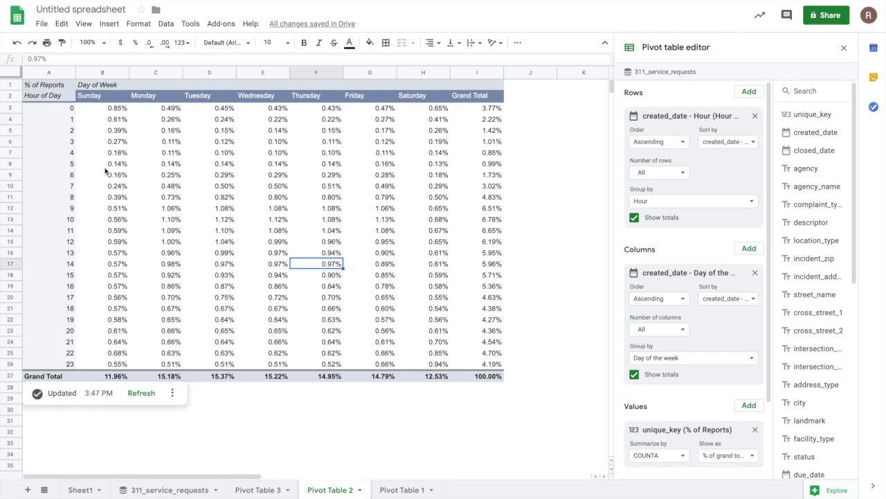
Select the Sunday–Saturday percentages B3:H26, excluding Grand Total, and open the Format menu
click(108, 111)
key(ctrl+shift+Right)
key(shift+Left)
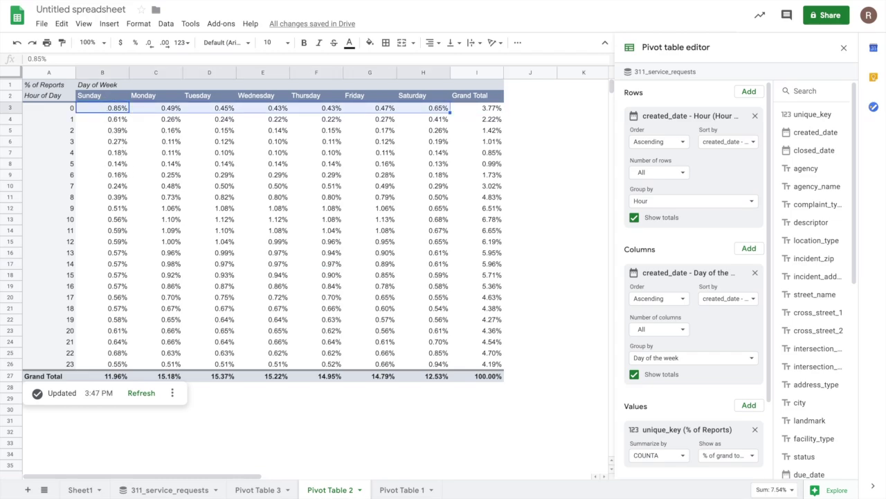
key(ctrl+shift+Down)
key(shift+Up)
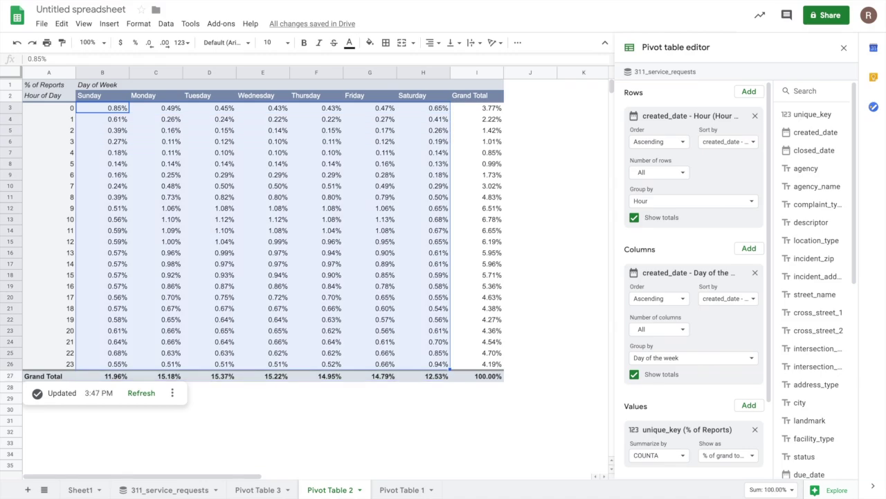
click(135, 24)
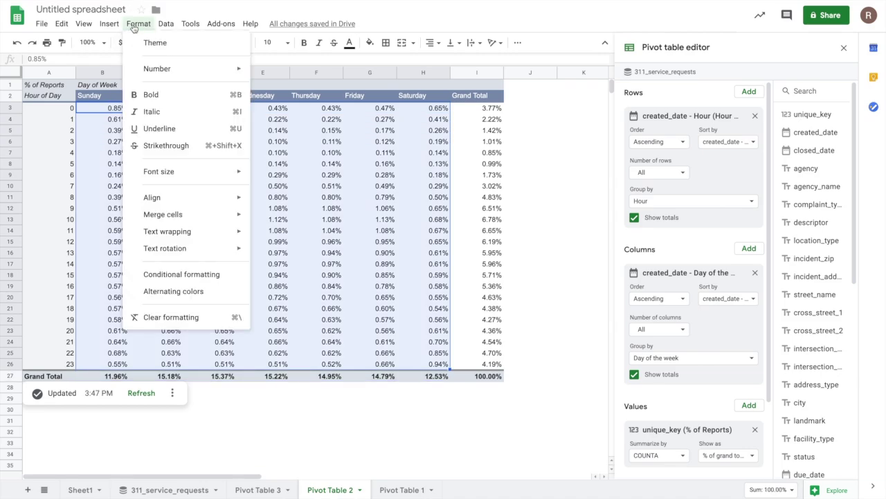
Apply a White to green color-scale conditional format to B3:H26
click(177, 275)
click(814, 78)
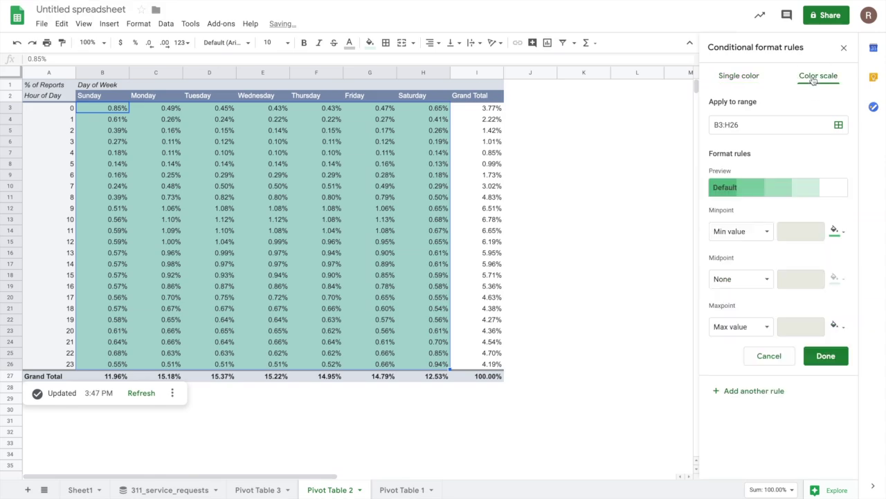
click(768, 187)
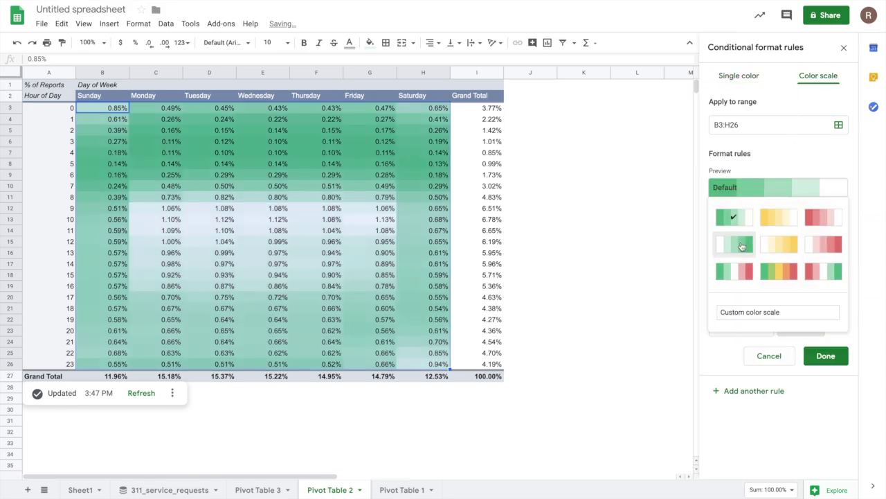
click(740, 243)
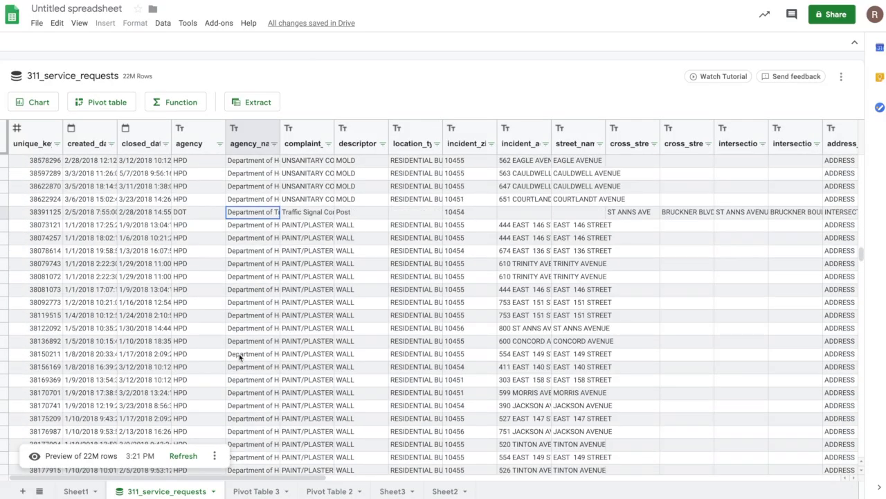
Start a new extract of the 311_service_requests data on a new sheet
scroll(240, 357, down, 20)
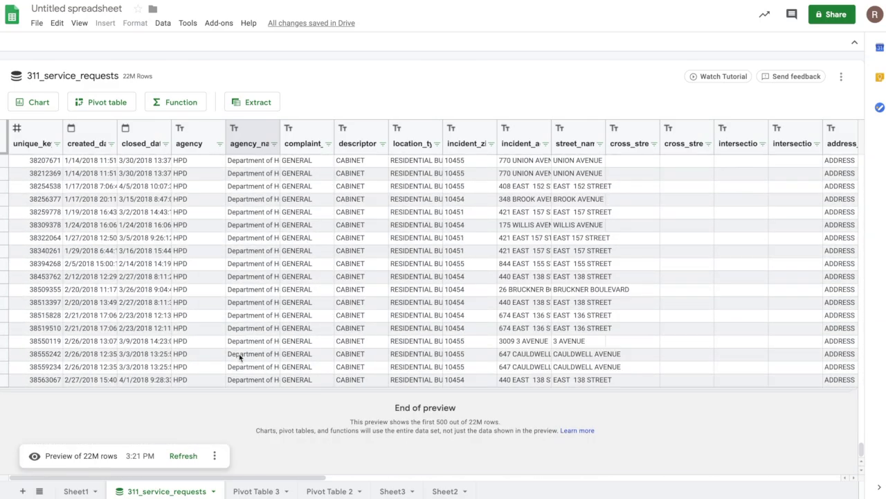
scroll(240, 357, up, 15)
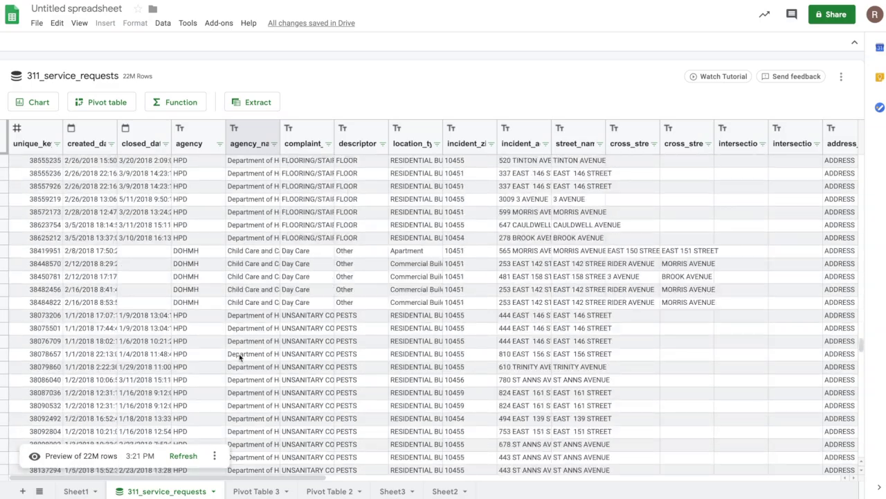
scroll(240, 356, up, 10)
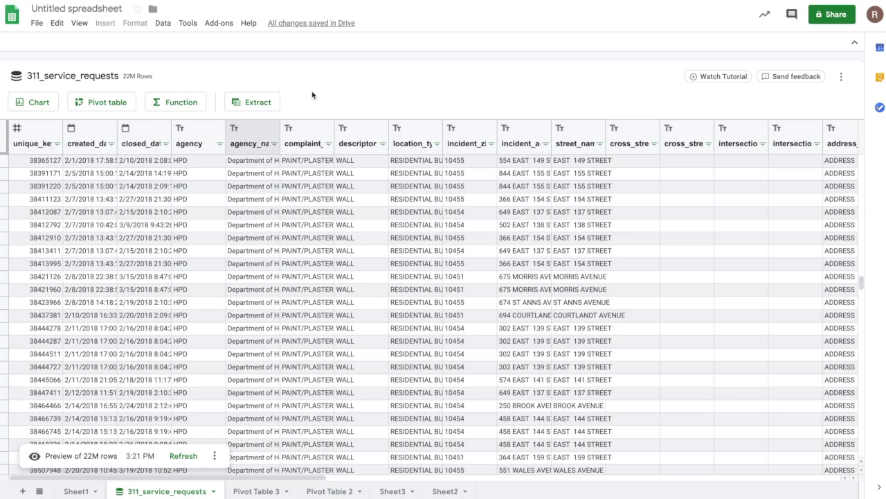
click(263, 105)
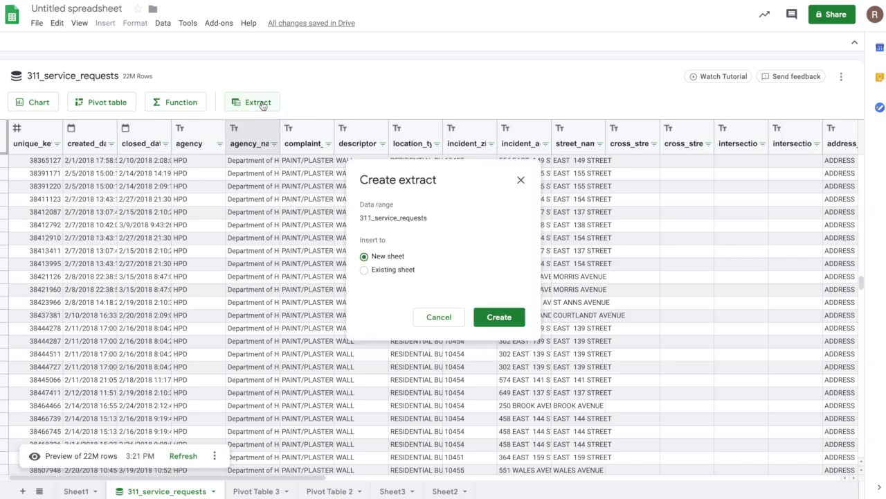
click(505, 320)
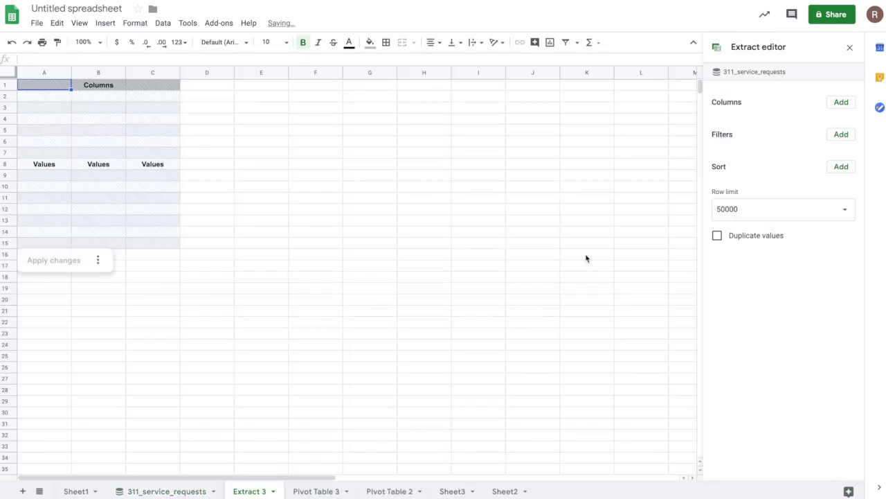
Include created_date and complaint_type, limit the extract to 10000 rows, and apply
click(841, 104)
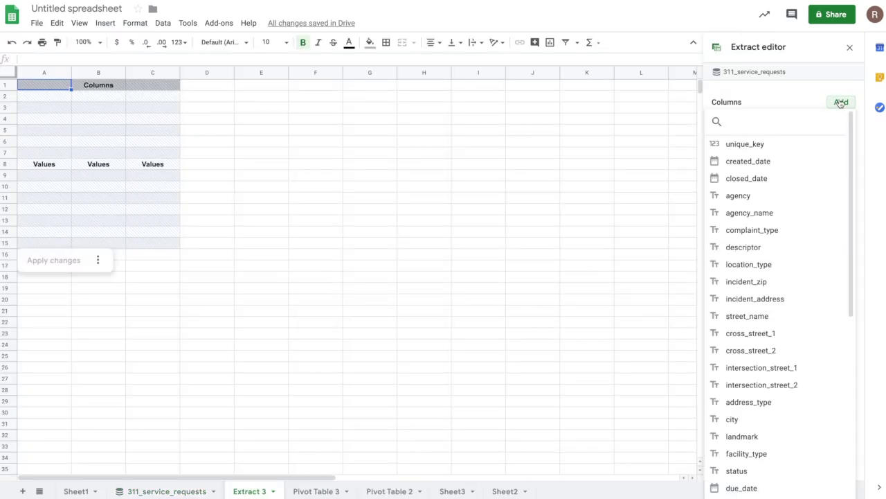
click(802, 161)
click(776, 230)
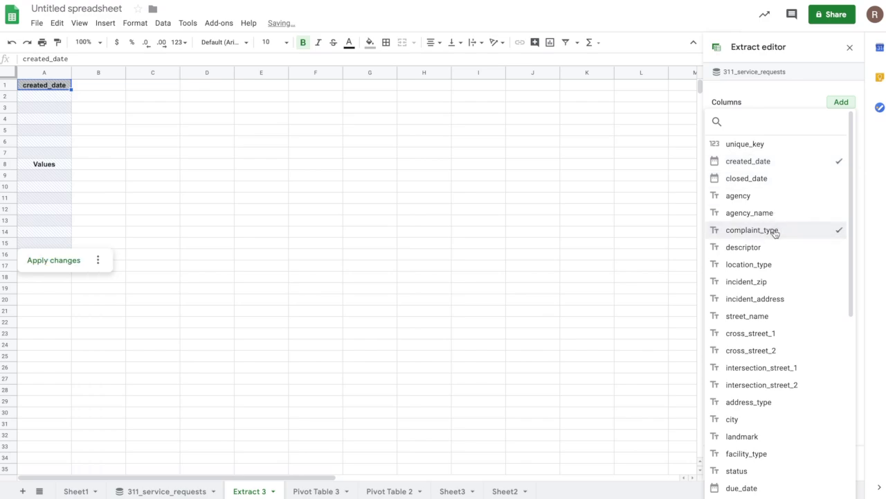
click(789, 96)
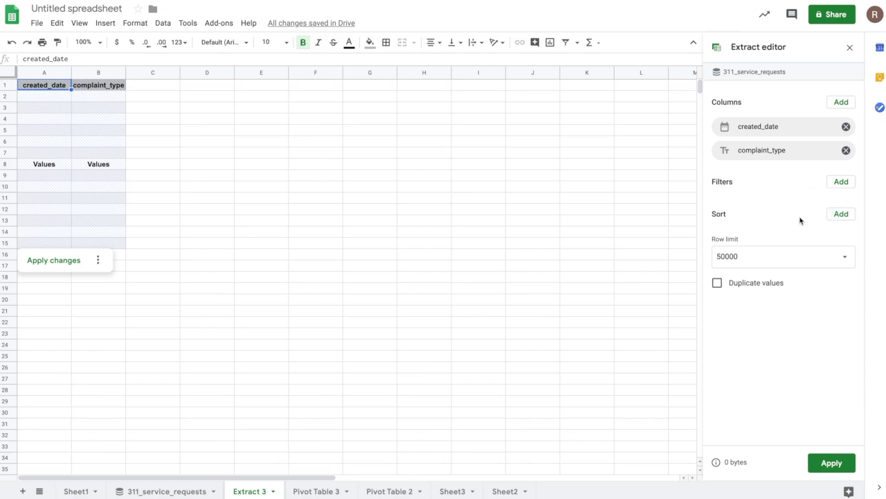
click(803, 256)
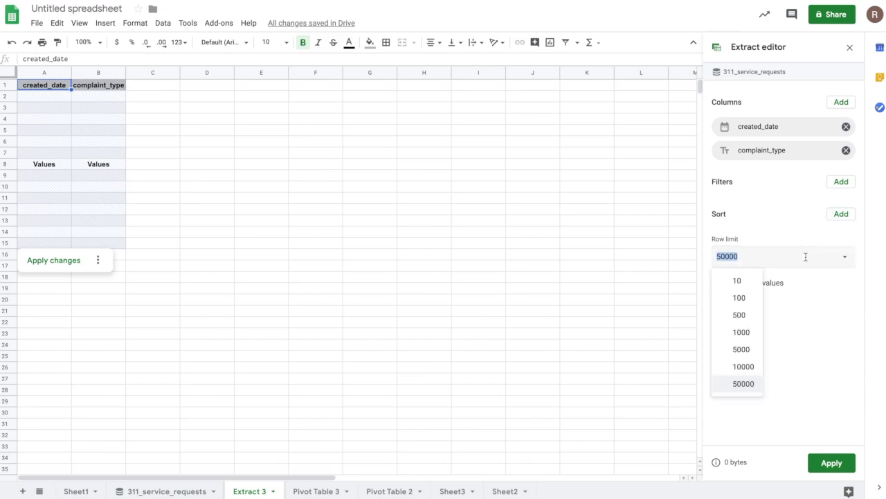
click(744, 366)
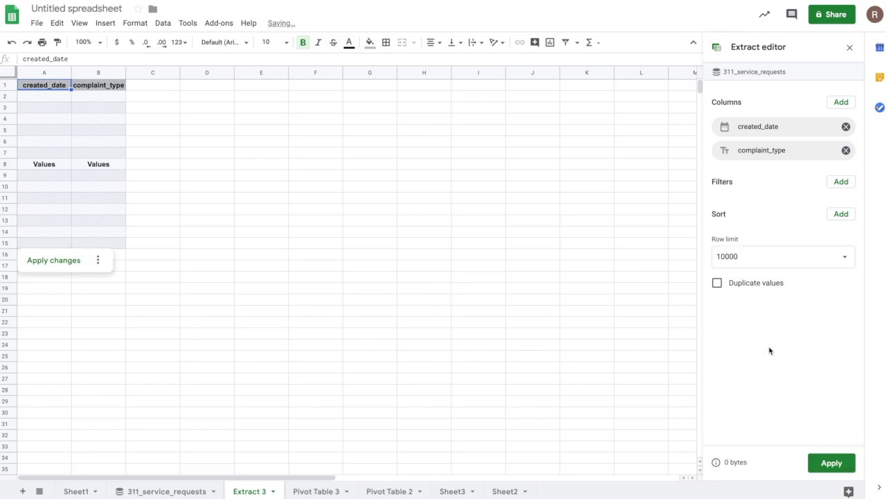
click(830, 462)
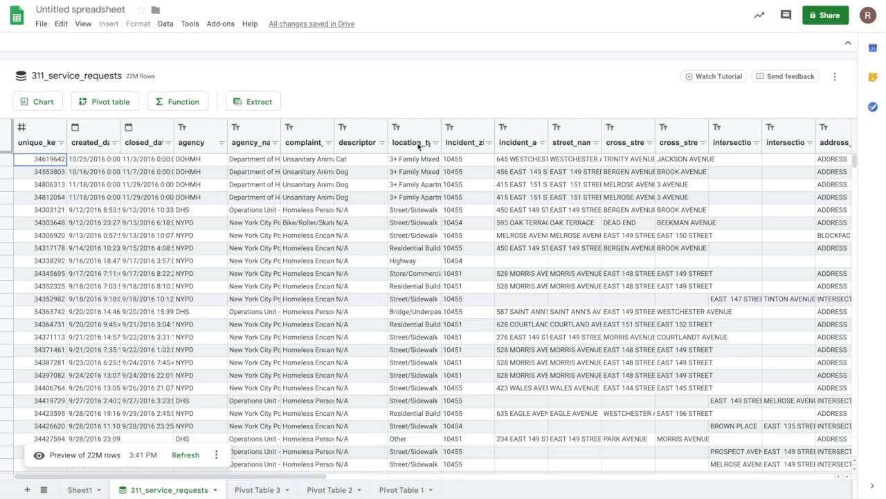
Begin adding a calculated column from the location_type column menu and view example formulas
click(416, 140)
click(417, 140)
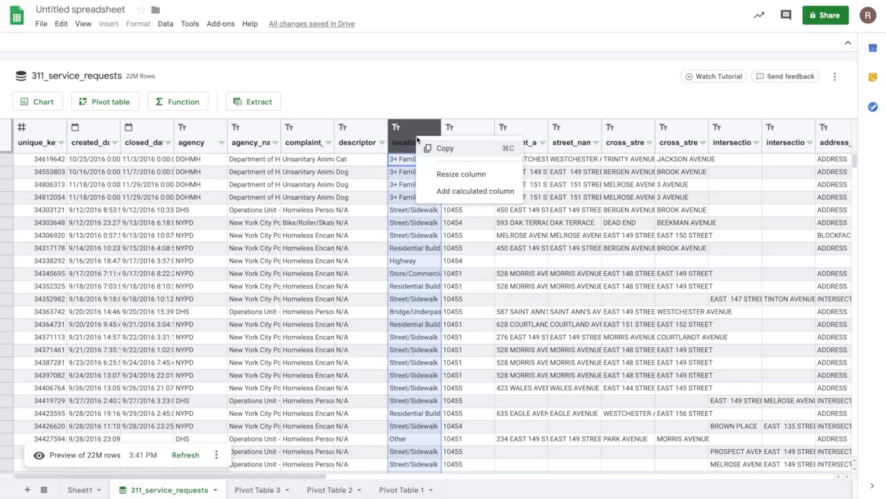
click(468, 191)
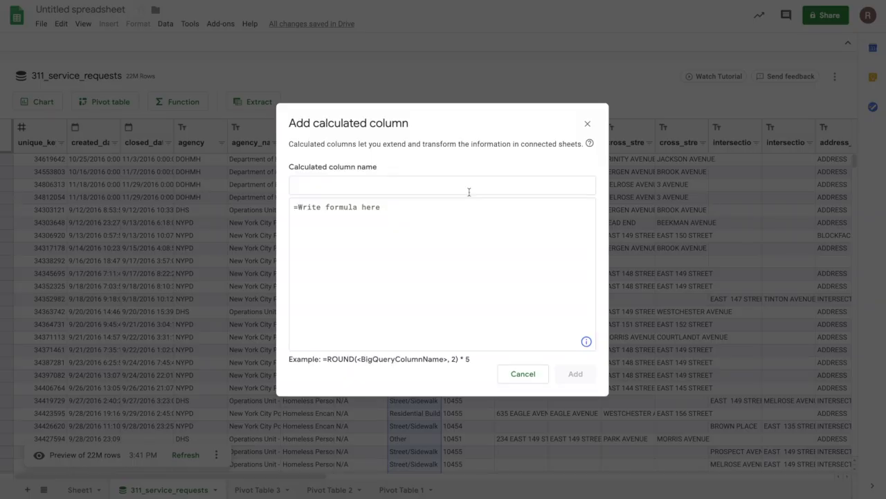
click(590, 144)
Add the 'Number of Days to Close' column as closed_date - created_date, then widen it
click(303, 185)
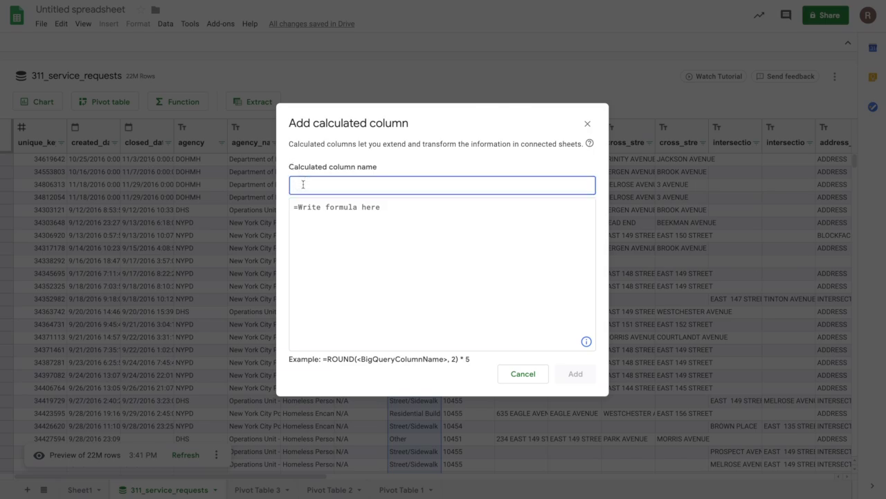
text(Number of Days to Close)
click(303, 207)
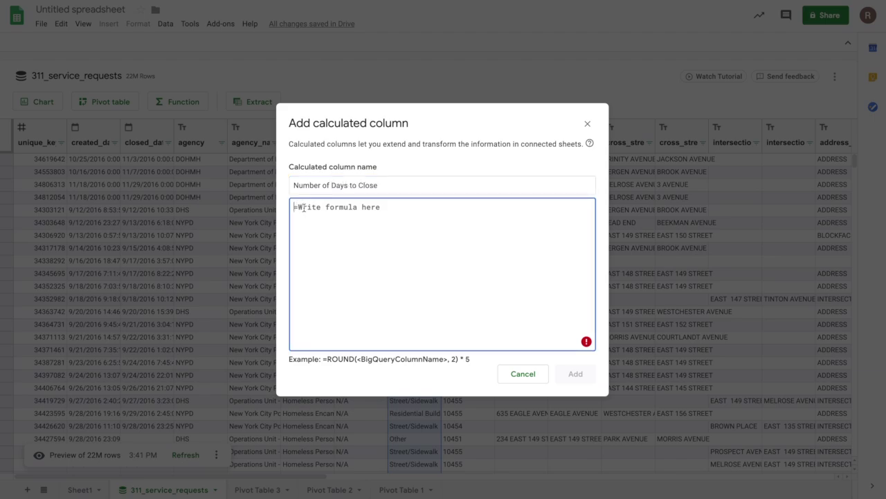
text(closed_date - created_date)
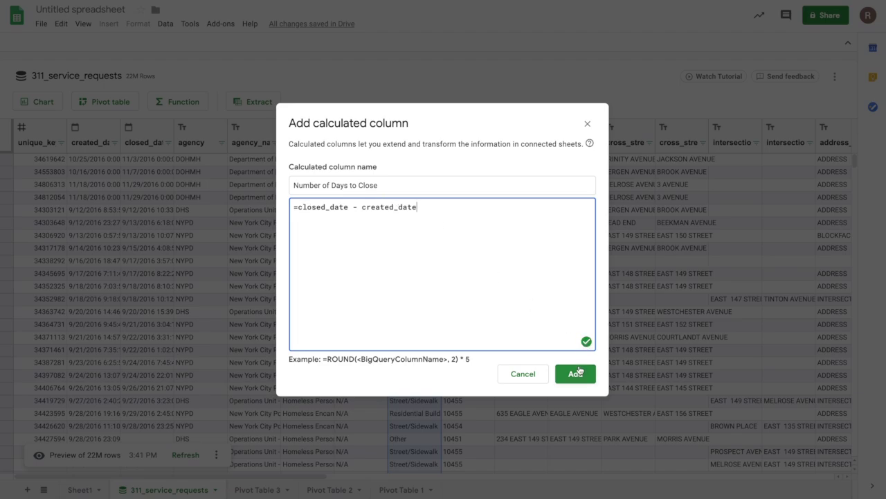
click(576, 374)
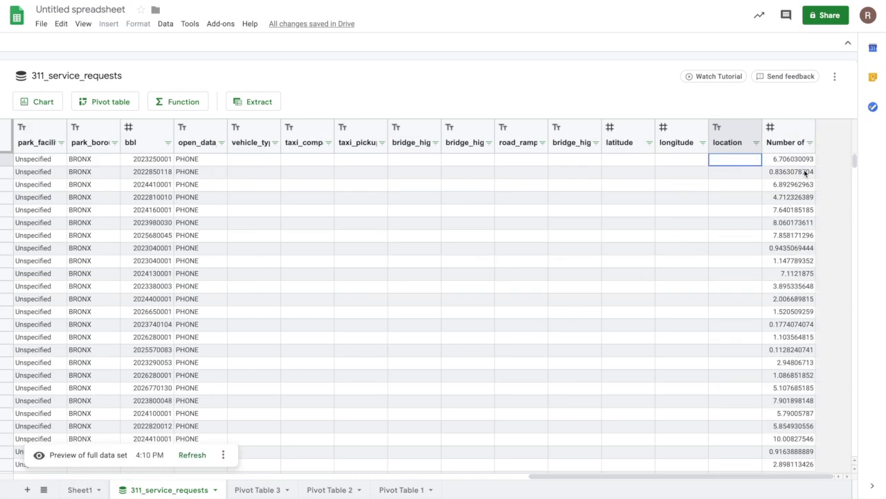
double_click(819, 133)
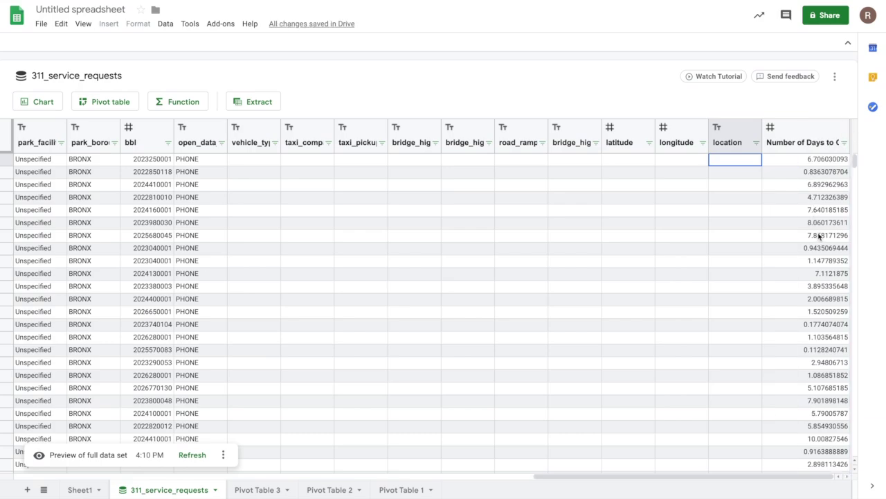
click(821, 311)
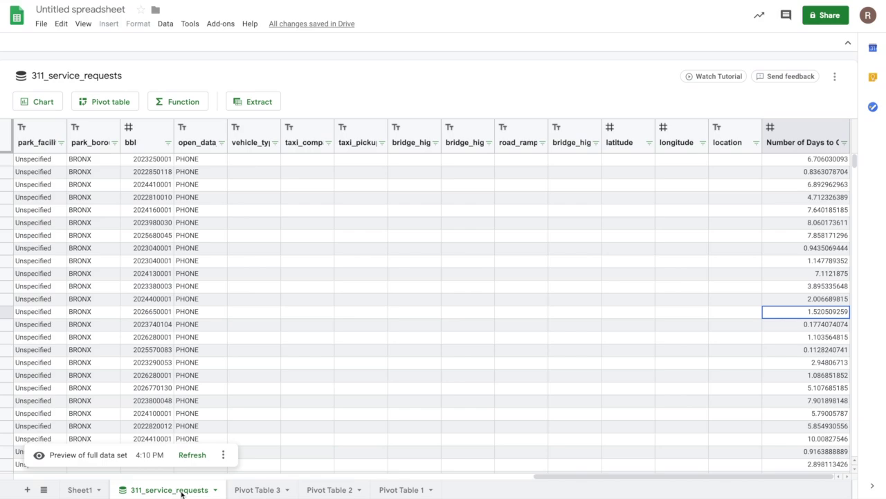
On Pivot Table 3, add a Number of Days to Close filter, removing a mistaken city filter
click(249, 490)
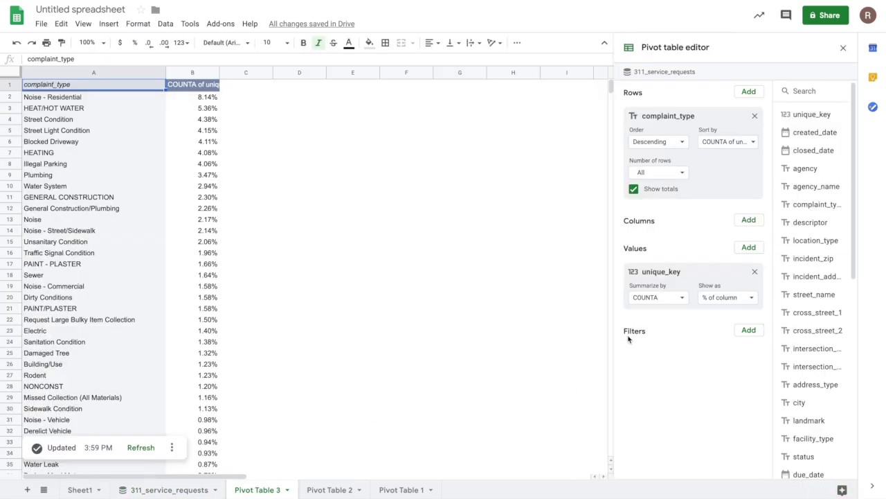
click(749, 331)
click(752, 334)
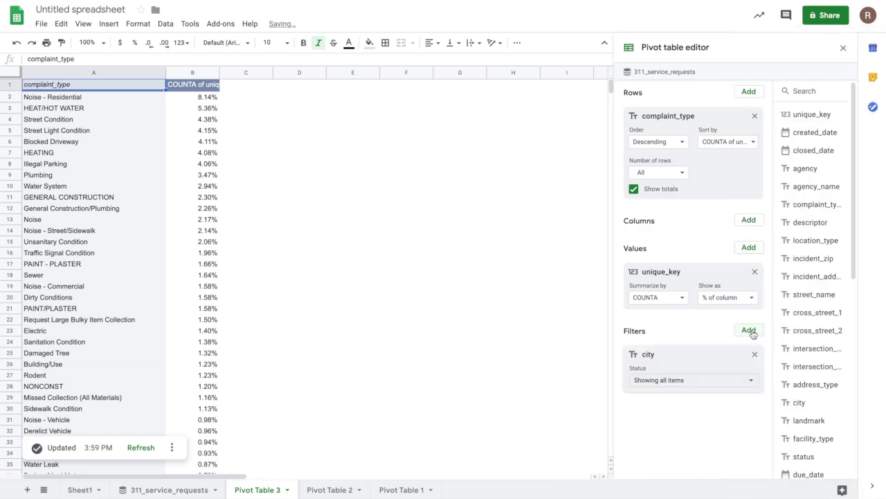
click(755, 354)
click(749, 330)
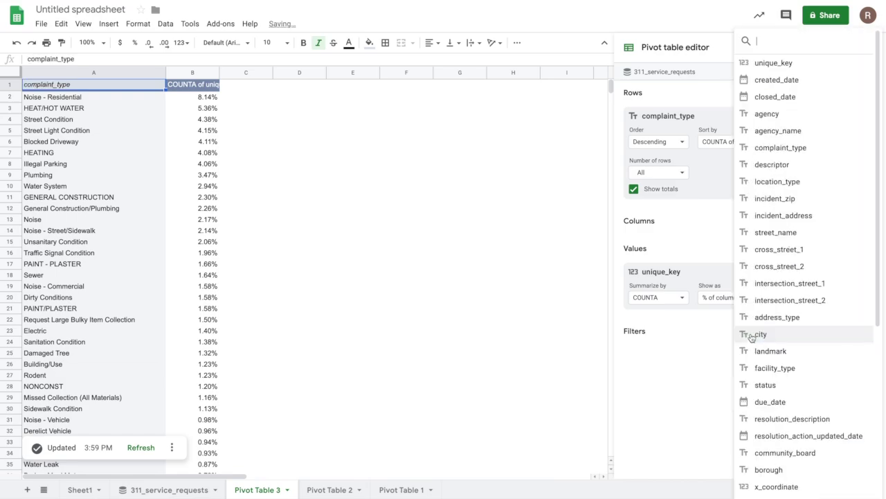
scroll(767, 365, down, 3)
scroll(766, 365, down, 2)
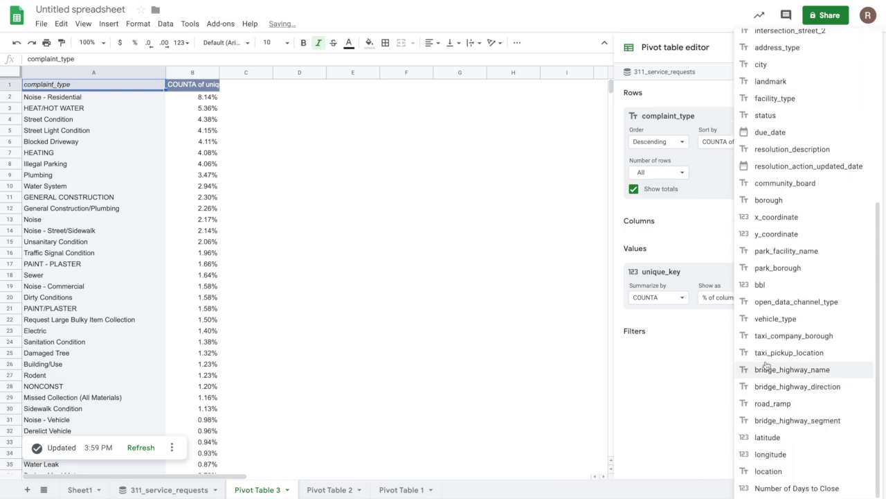
click(768, 489)
Set the filter condition to Greater than 7 and apply it to the pivot
click(716, 381)
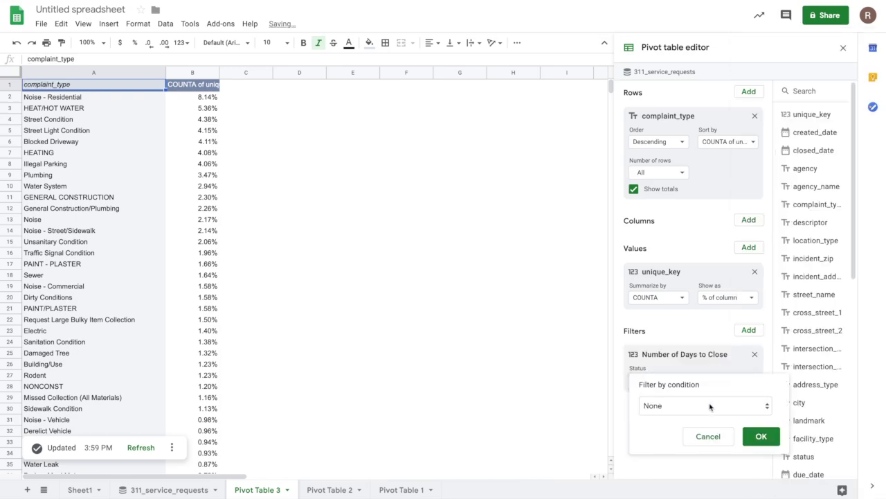
click(710, 407)
scroll(700, 423, down, 2)
click(682, 415)
click(689, 429)
text(7)
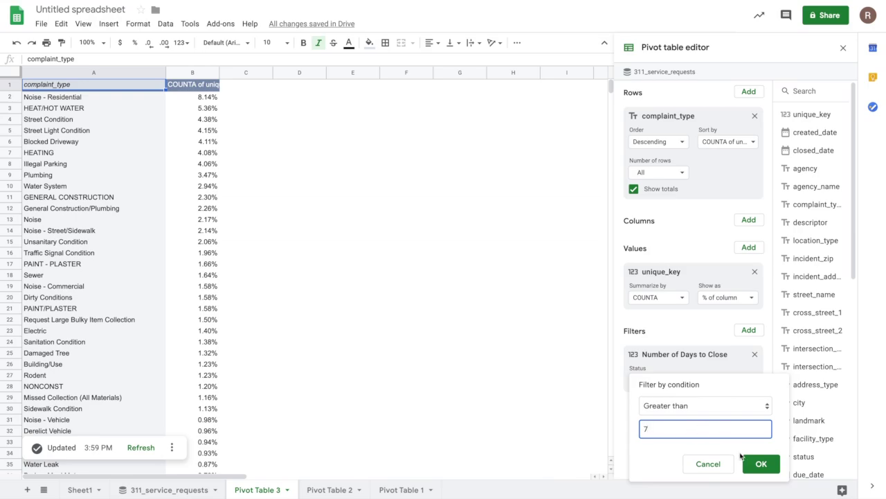
click(749, 464)
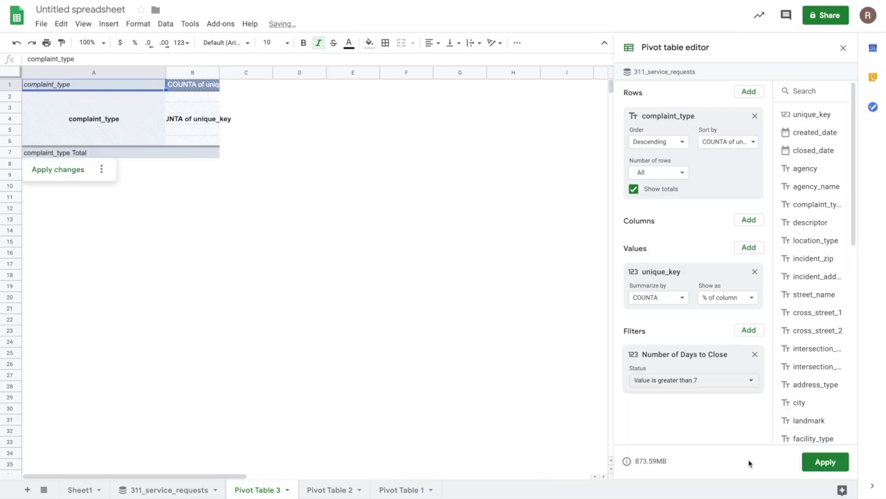
click(824, 463)
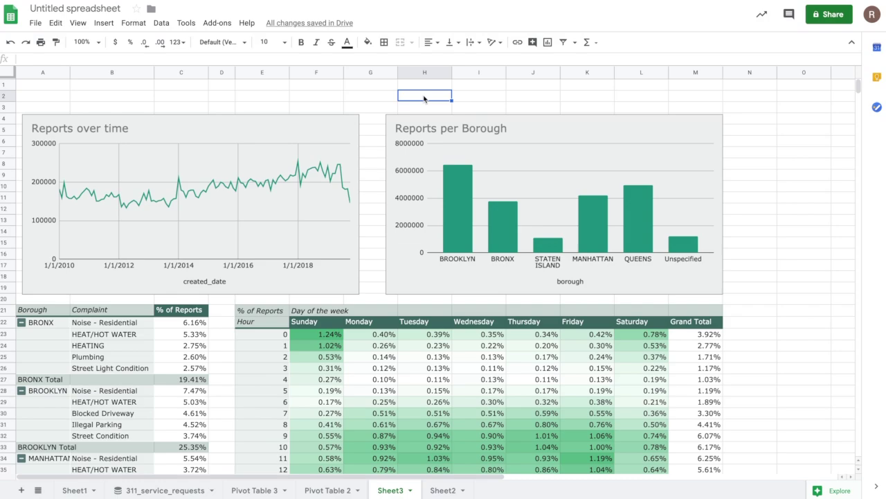
click(395, 154)
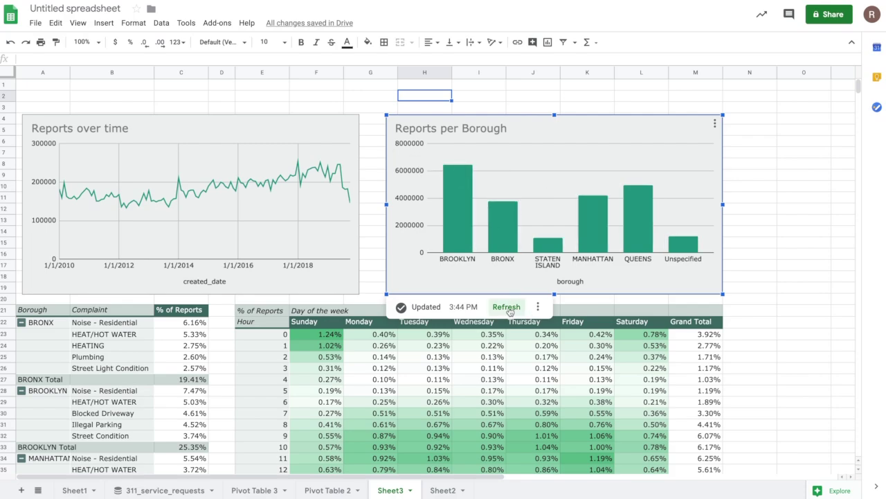
click(360, 86)
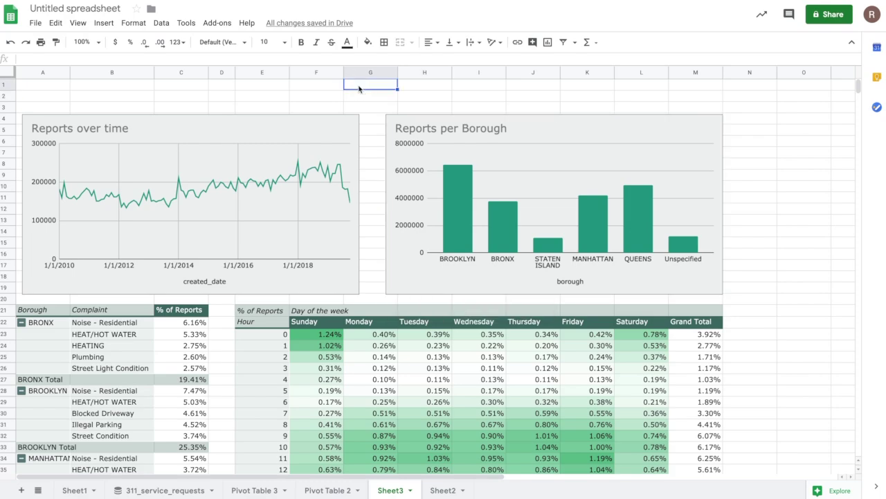
Open Data connectors > Refresh data and start Setup now for a scheduled refresh
click(164, 24)
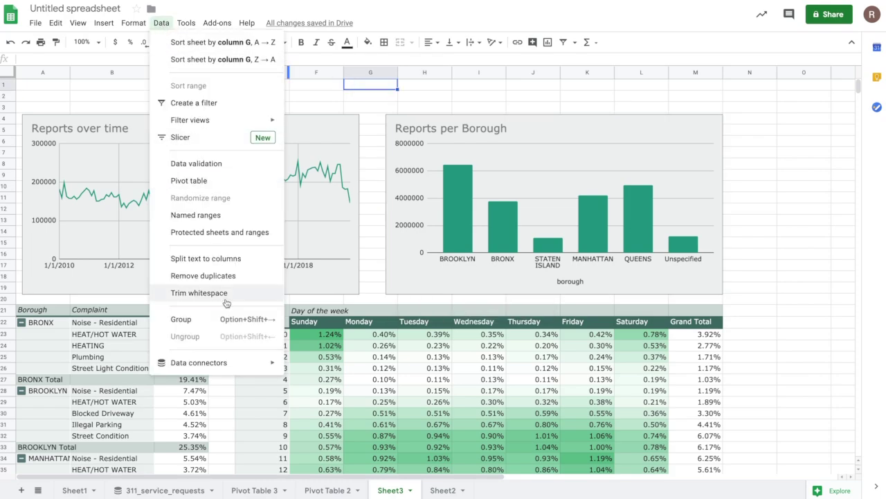
mouse_move(223, 367)
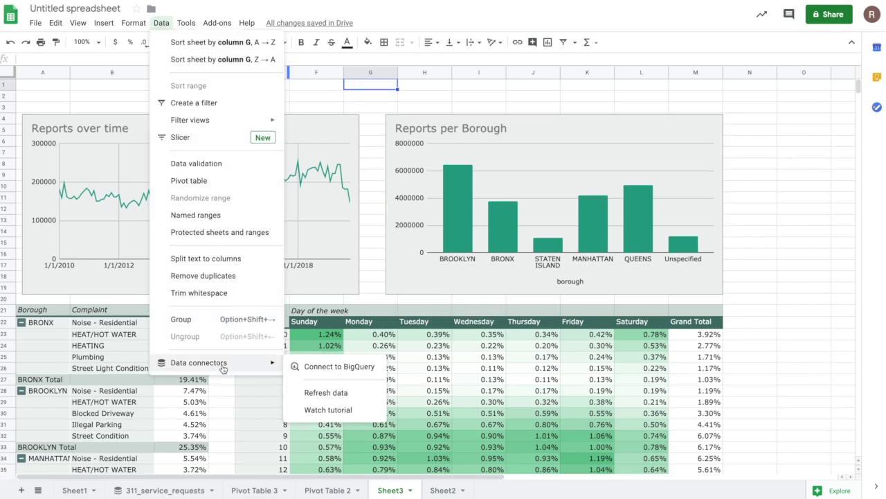
click(319, 394)
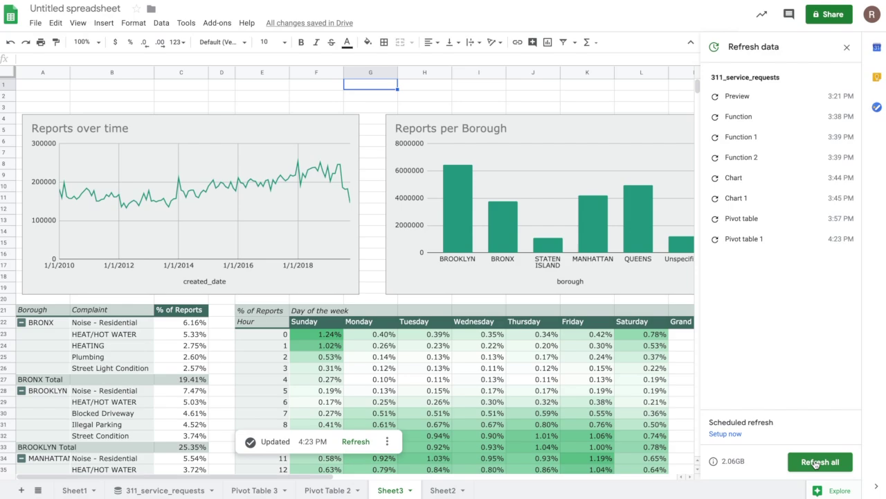
click(725, 434)
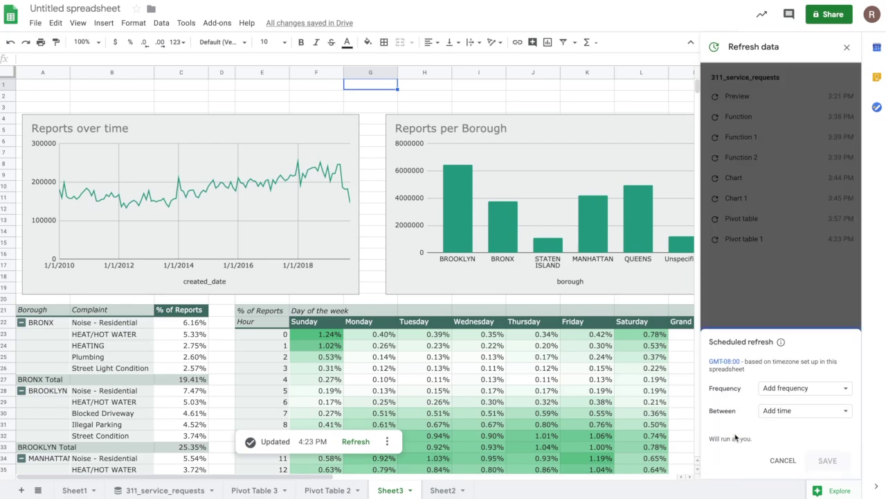
Set the scheduled refresh frequency to Every day, leaving the time window unchanged
click(785, 390)
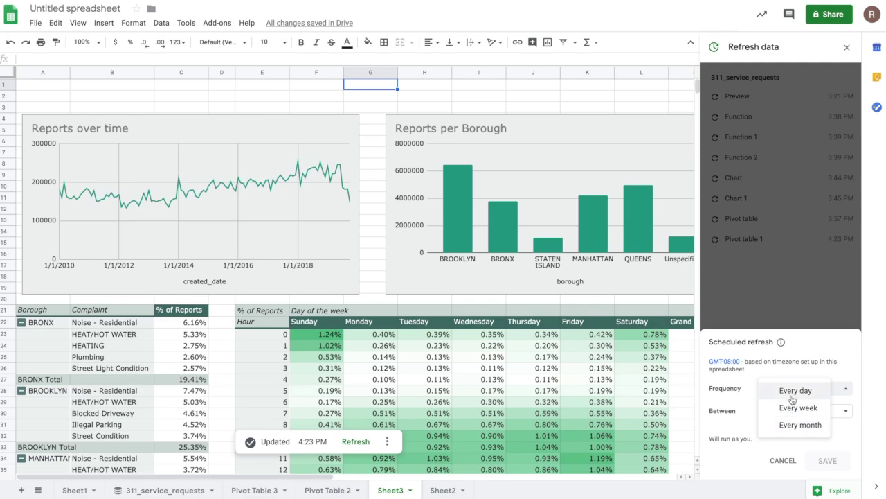
click(789, 391)
click(787, 412)
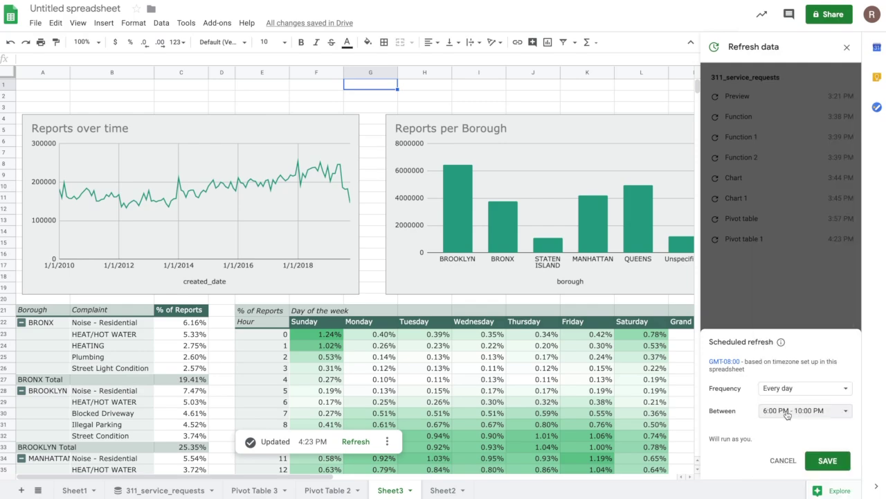
click(733, 402)
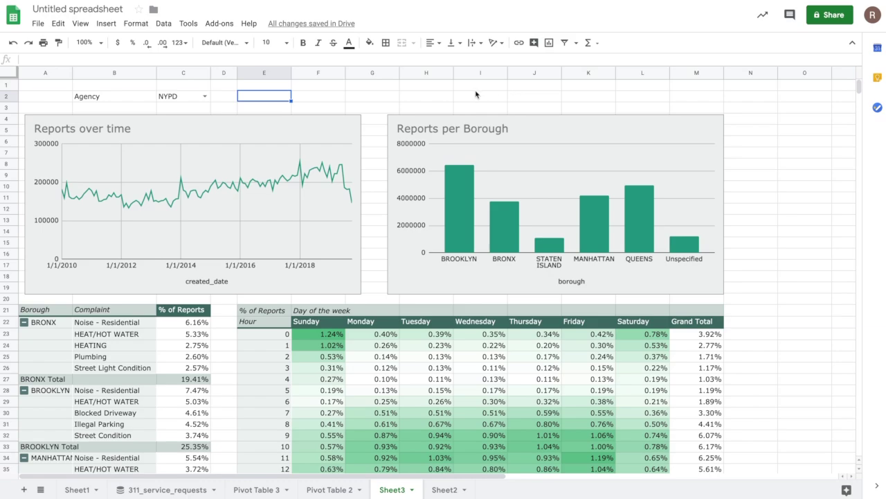
click(192, 100)
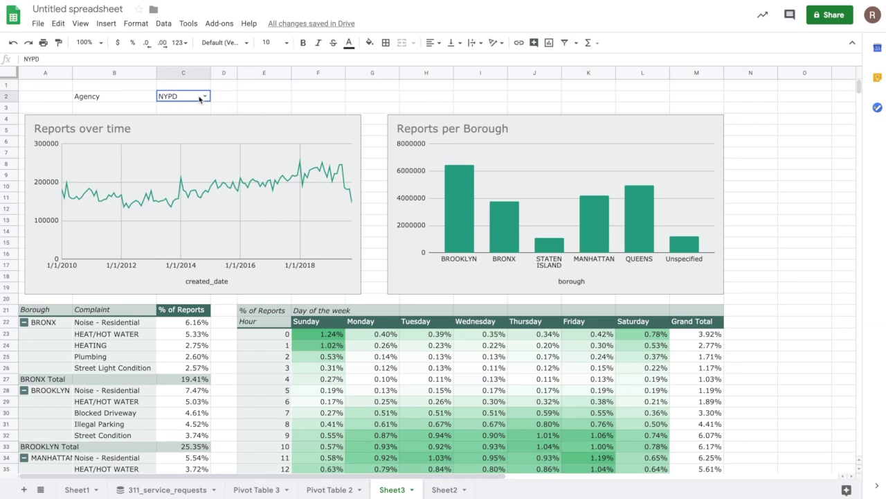
click(205, 96)
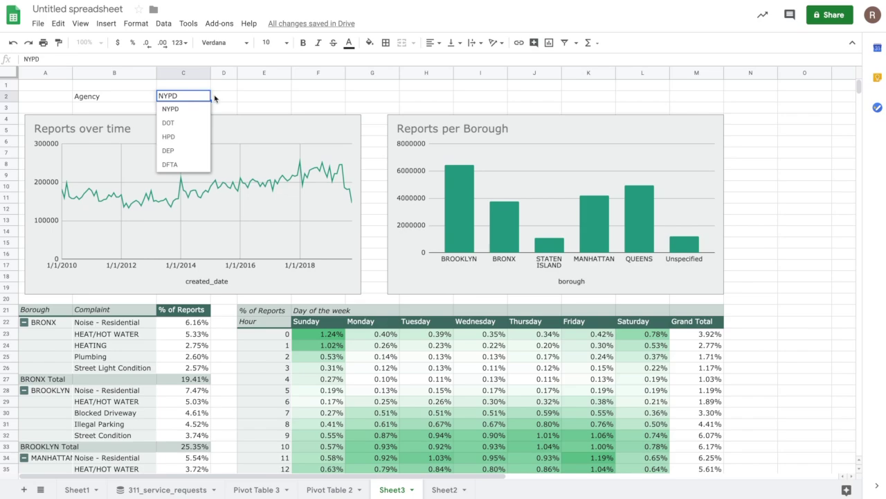
click(228, 99)
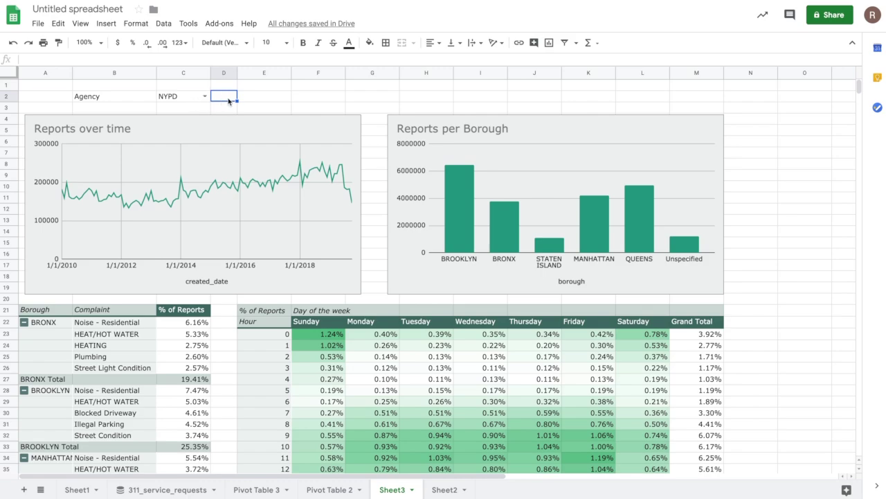
click(185, 490)
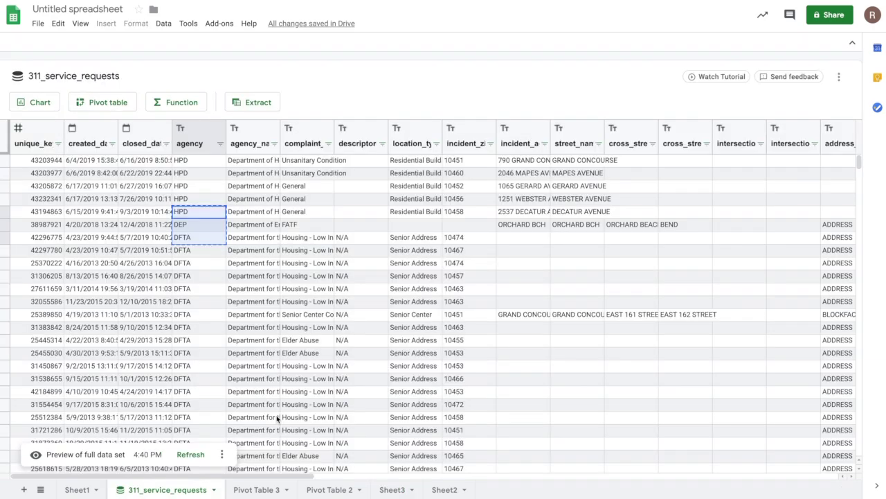
Open the 311_service_requests Connection settings and choose Advanced options > Write a custom query
click(838, 77)
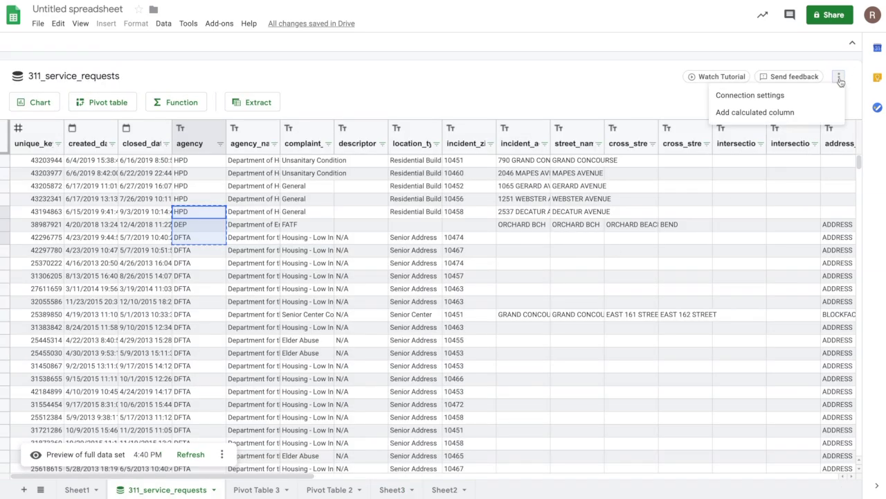
click(802, 96)
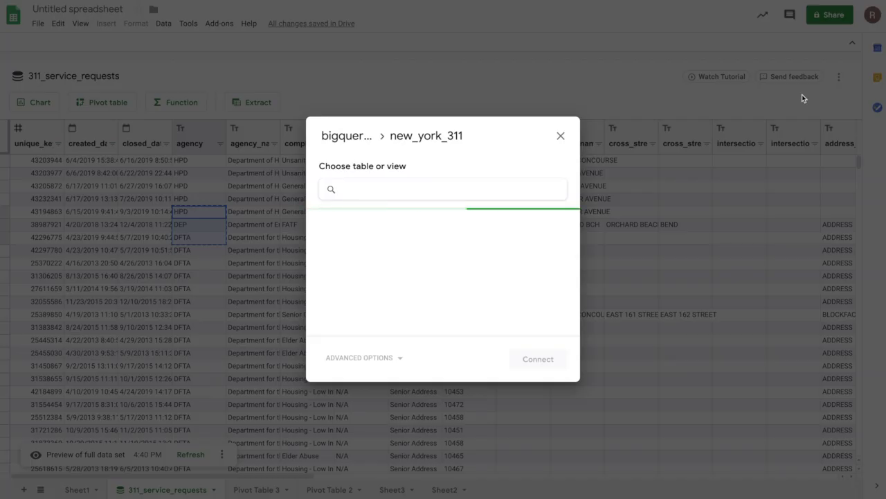
click(380, 357)
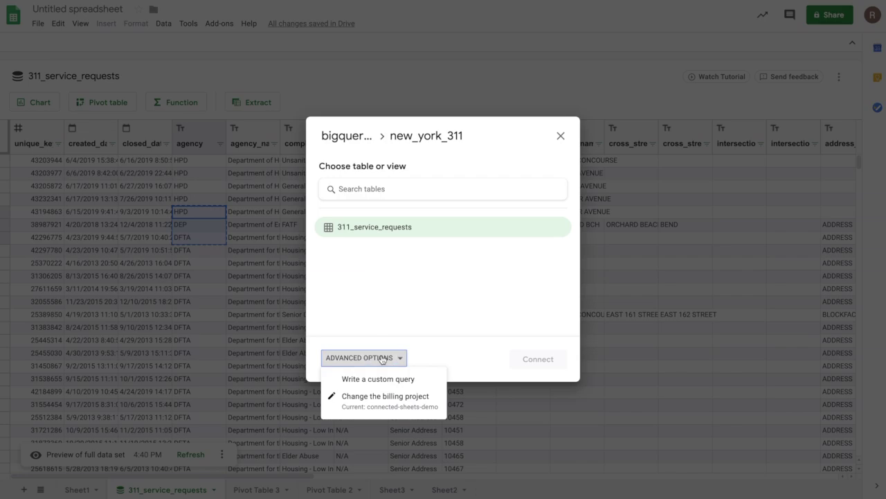
click(378, 379)
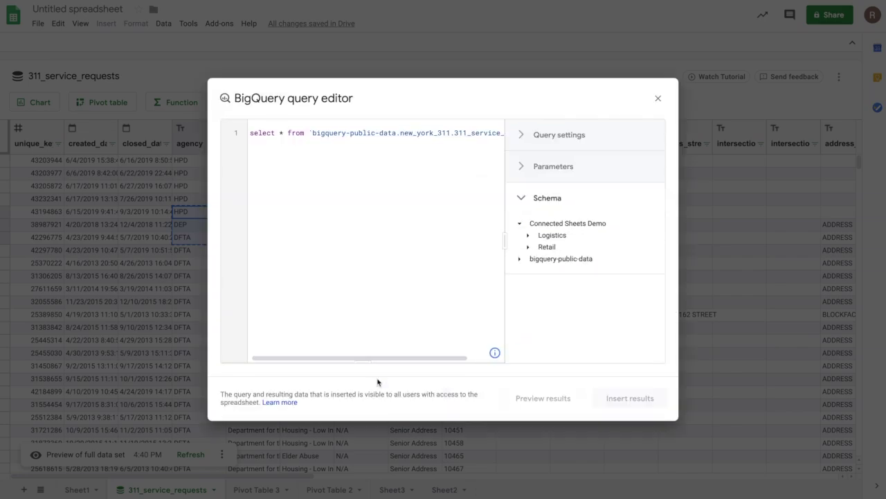
Move 'from' to its own line, add a third line 'where agency', and expand Parameters
click(289, 136)
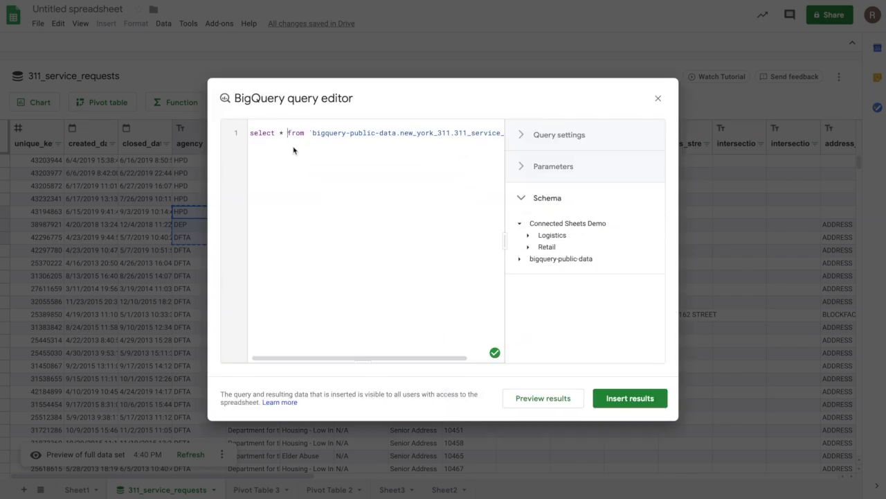
key(Return)
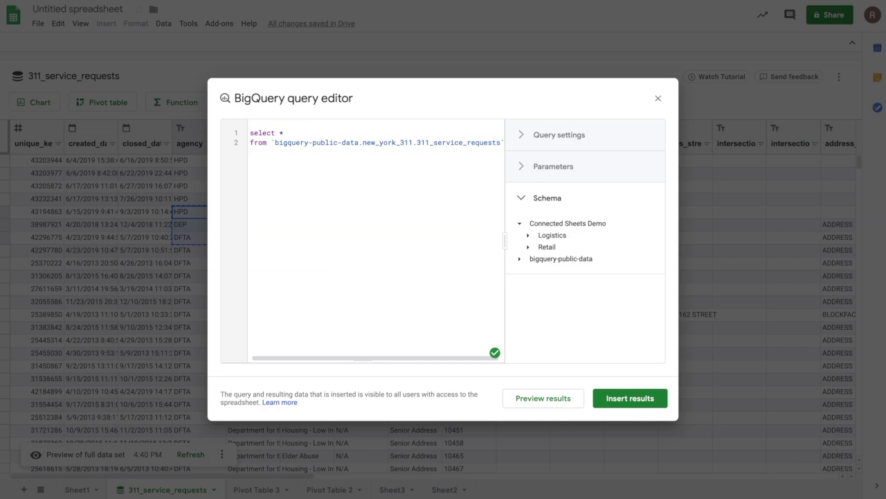
key(Return)
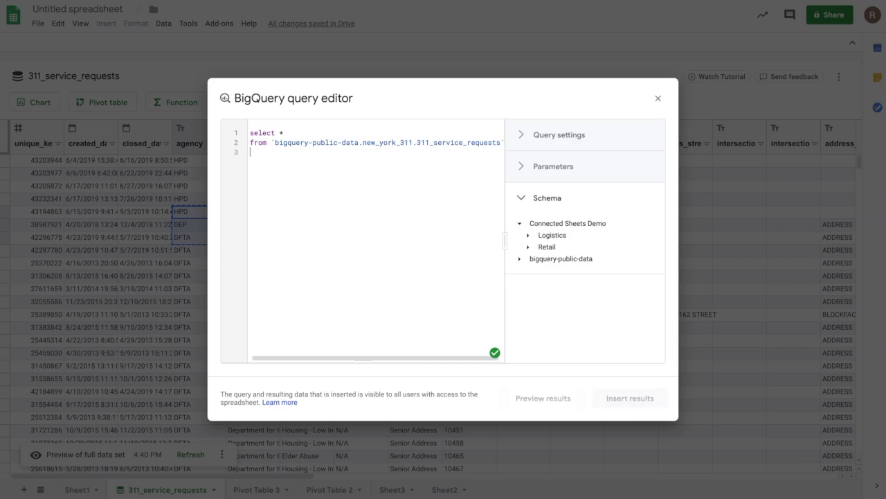
text(where agency =)
click(546, 173)
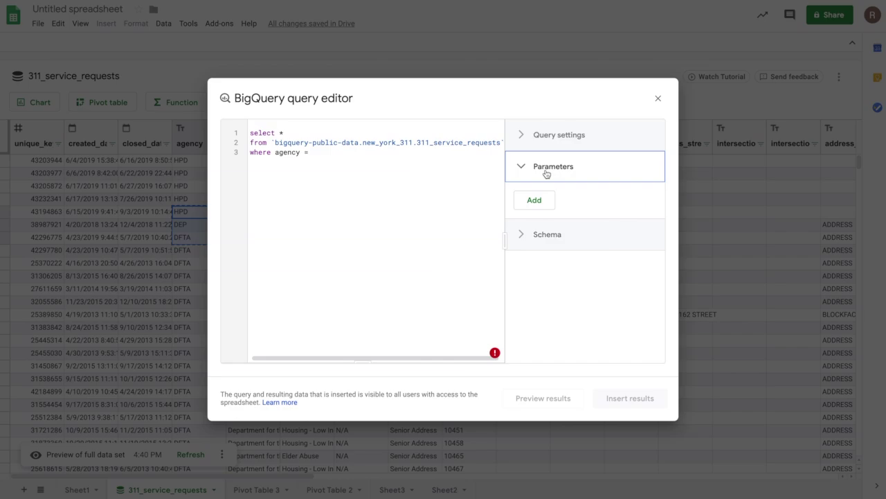
Add an AGENCY query parameter sourced from Sheet3!C2, then insert the custom query results
click(535, 201)
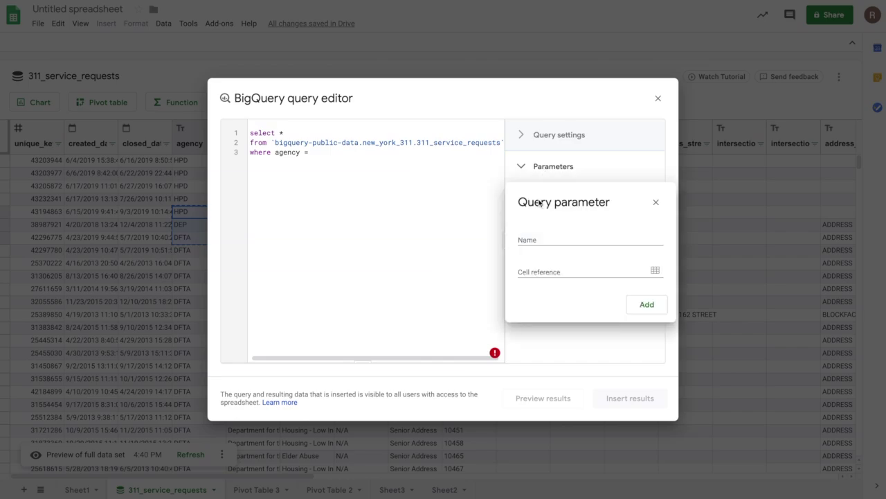
click(552, 235)
text(AGENCY)
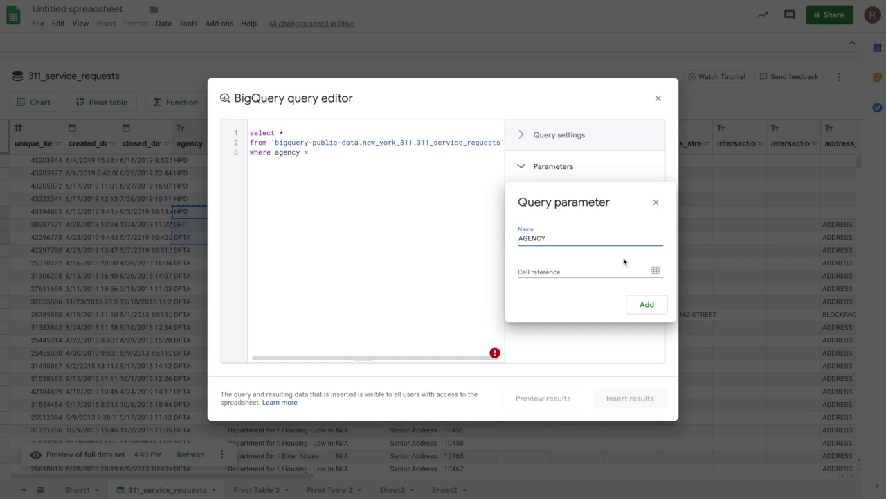
click(655, 270)
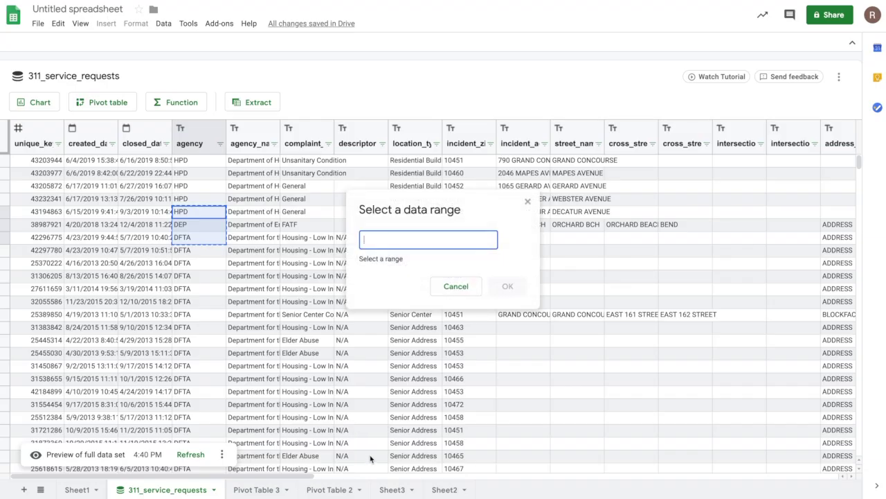
click(401, 490)
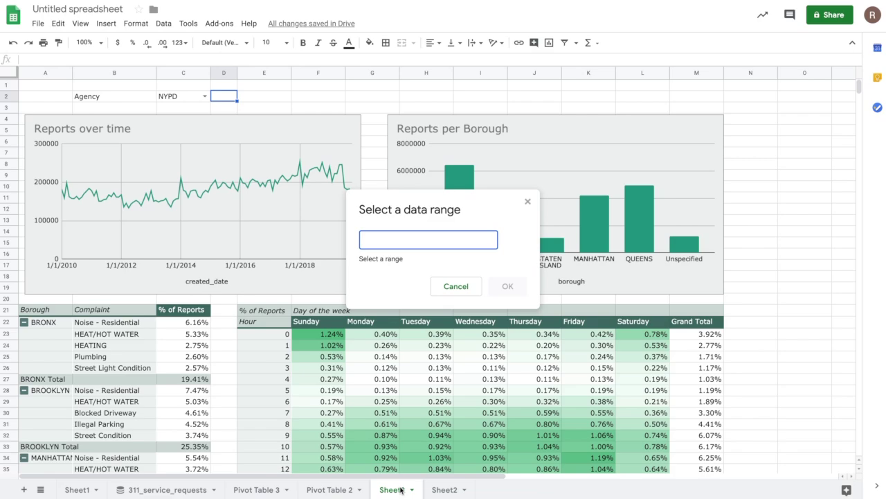
click(176, 101)
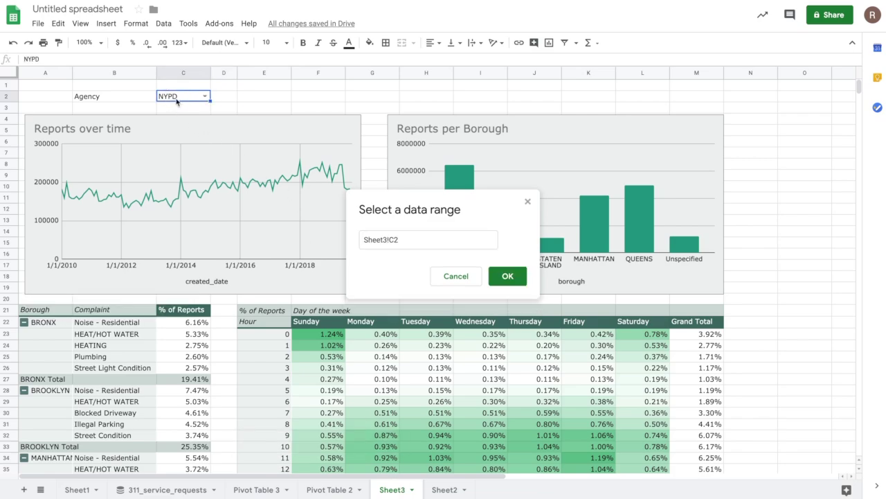
click(508, 277)
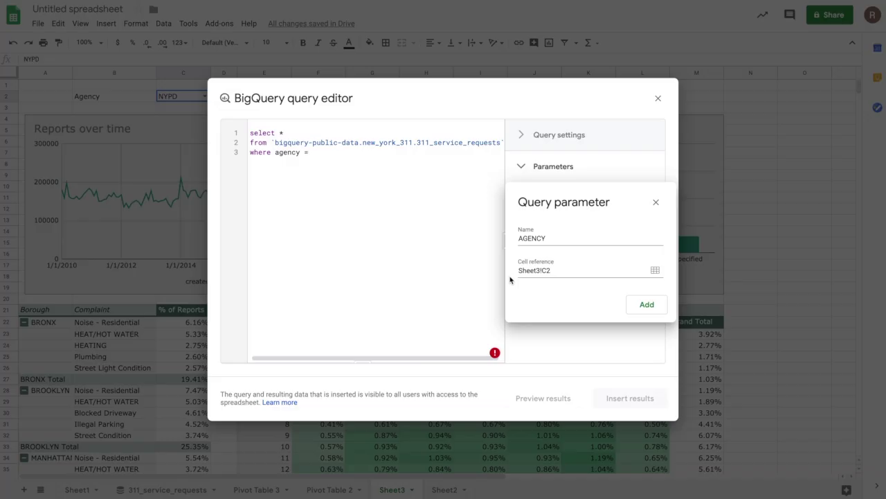
click(644, 308)
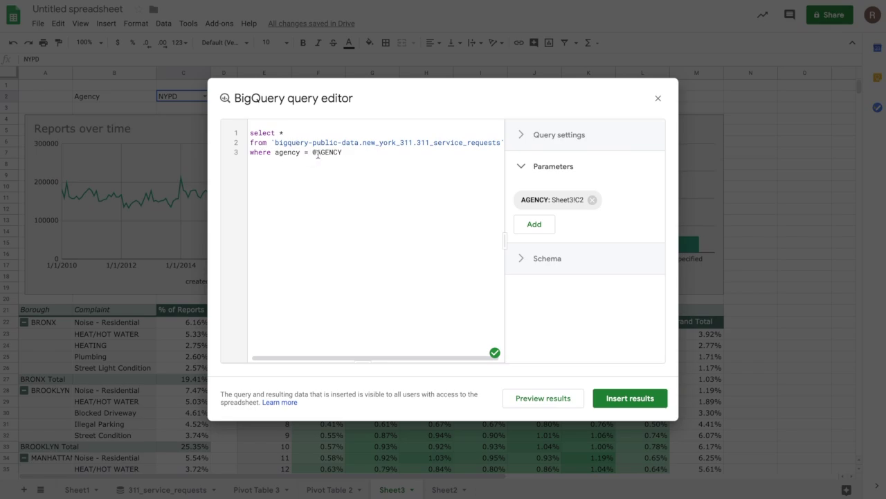
click(640, 398)
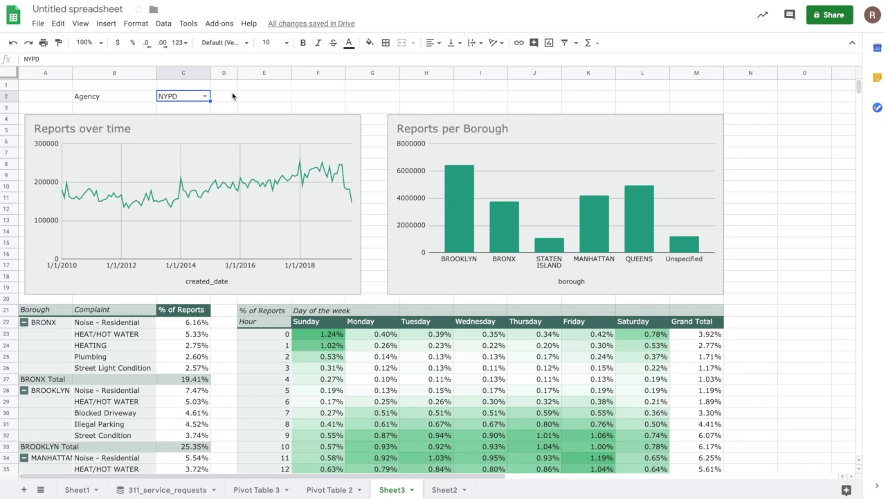
Refresh all connected charts, pivots and functions so they show NYPD-only figures
click(163, 24)
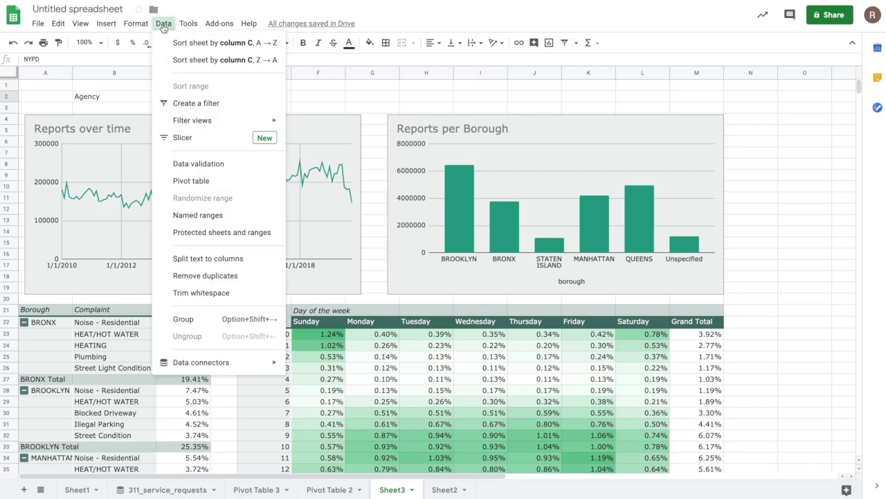
mouse_move(258, 359)
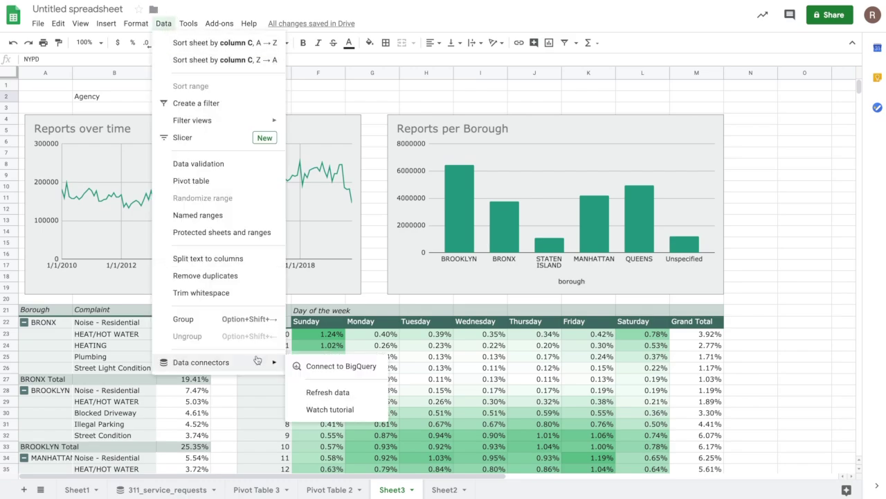
click(326, 392)
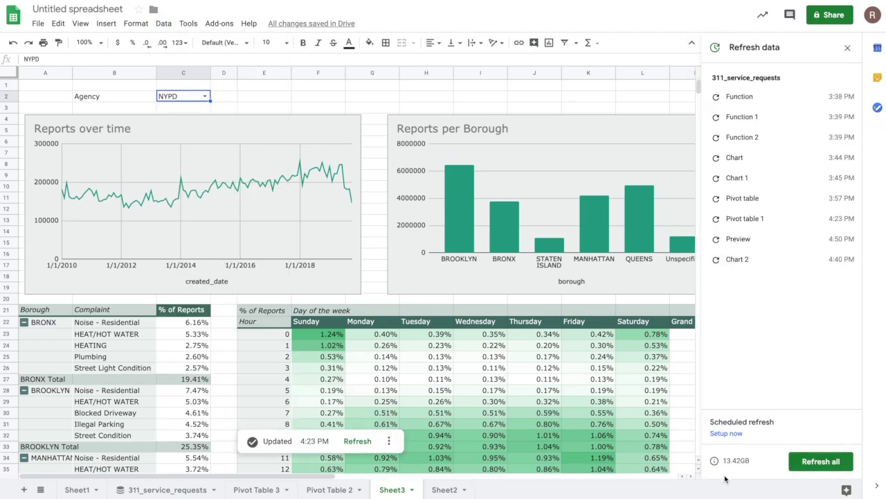
click(815, 466)
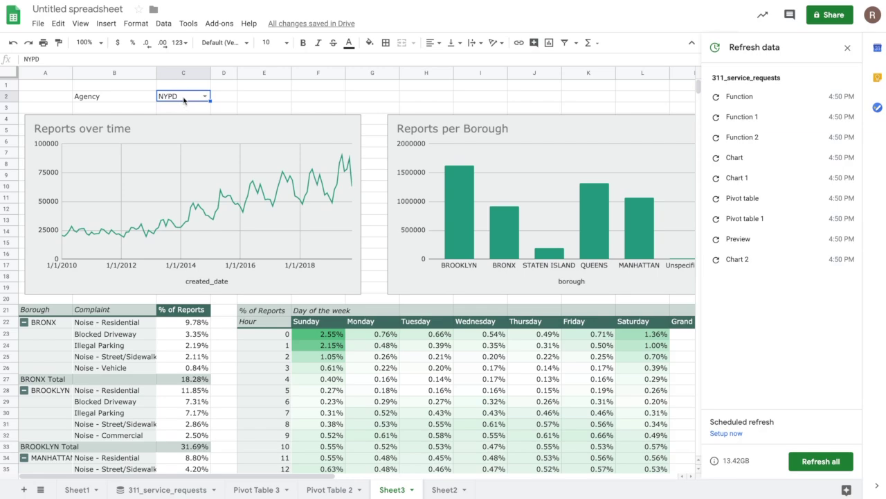
Switch the agency in C2 to DOT and refresh all connected data
click(205, 96)
click(196, 124)
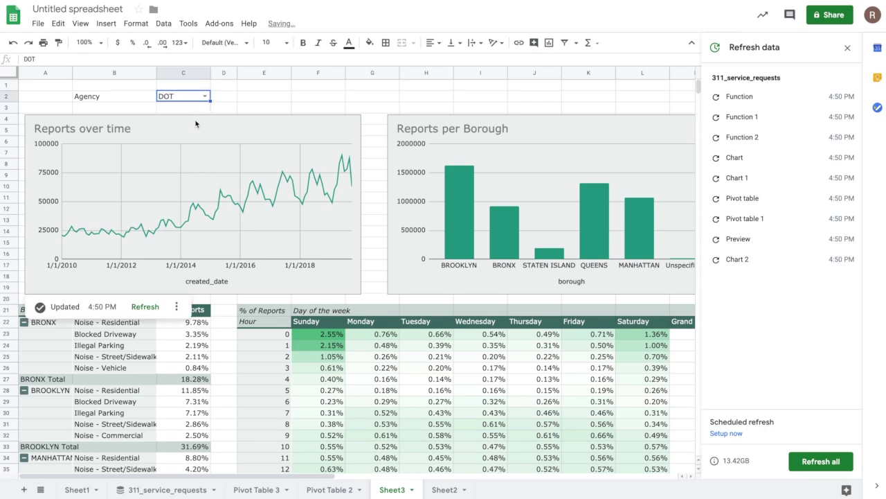
click(831, 461)
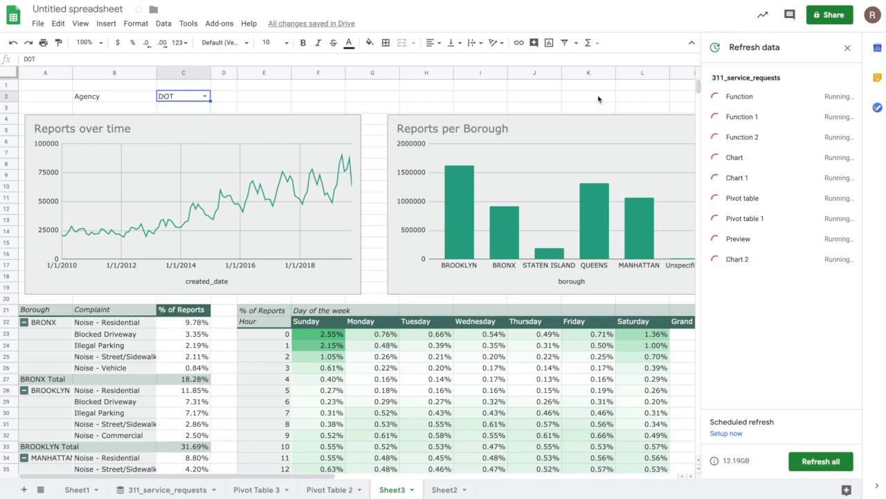